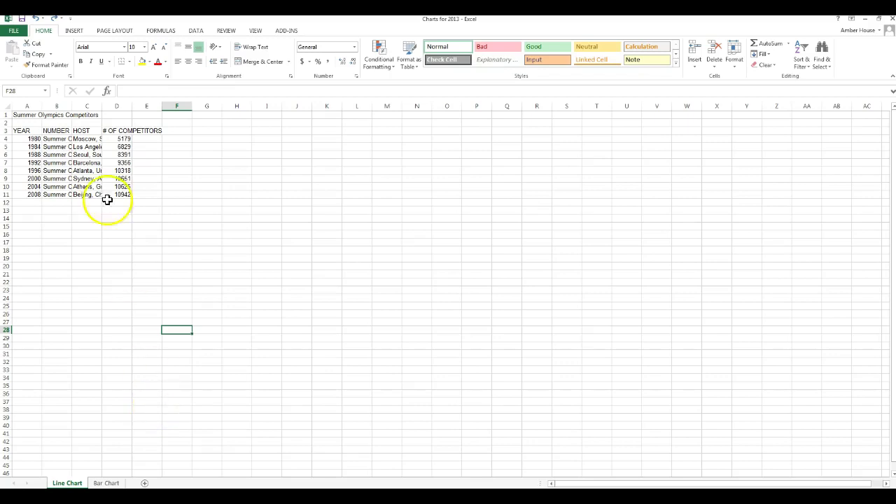
- Set the font size of the title in cell A1 to 16
{"action": "left_click", "coordinate": [25, 115]}
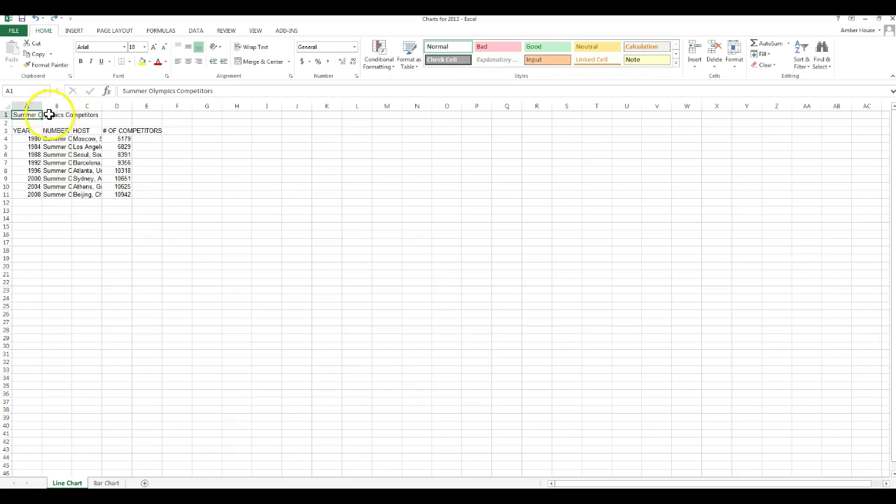
{"action": "left_click", "coordinate": [144, 48]}
{"action": "left_click", "coordinate": [133, 111]}
{"action": "left_click", "coordinate": [26, 136]}
{"action": "left_click", "coordinate": [80, 168]}
{"action": "left_click", "coordinate": [79, 175]}
{"action": "left_click", "coordinate": [128, 180]}
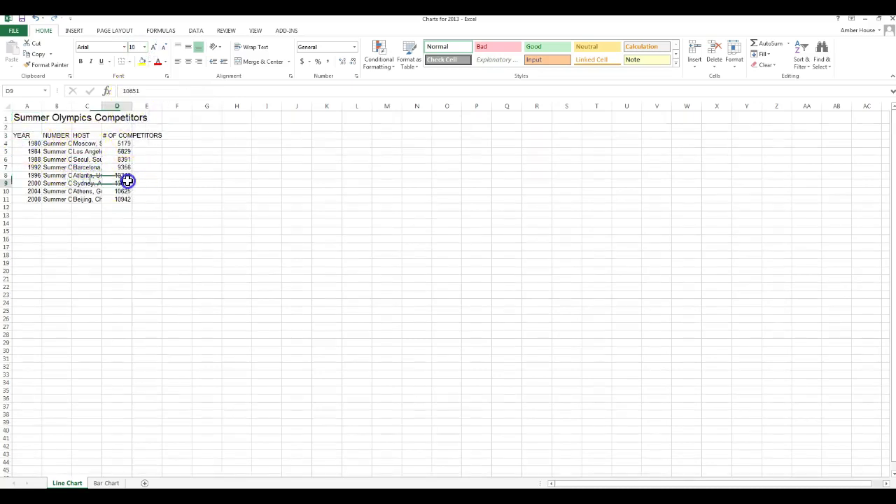
{"action": "left_click", "coordinate": [36, 175]}
{"action": "left_click", "coordinate": [24, 116]}
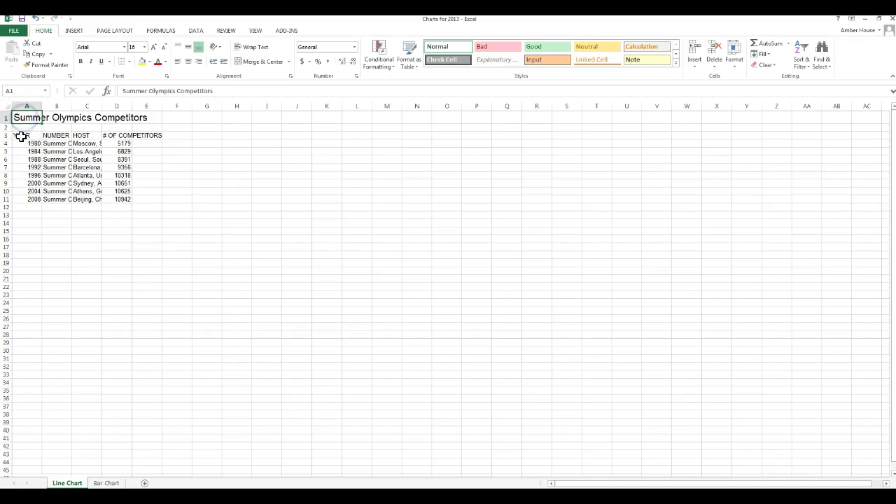
- Make the column headings in A3:D3 bold and underlined
{"action": "left_click", "coordinate": [21, 136]}
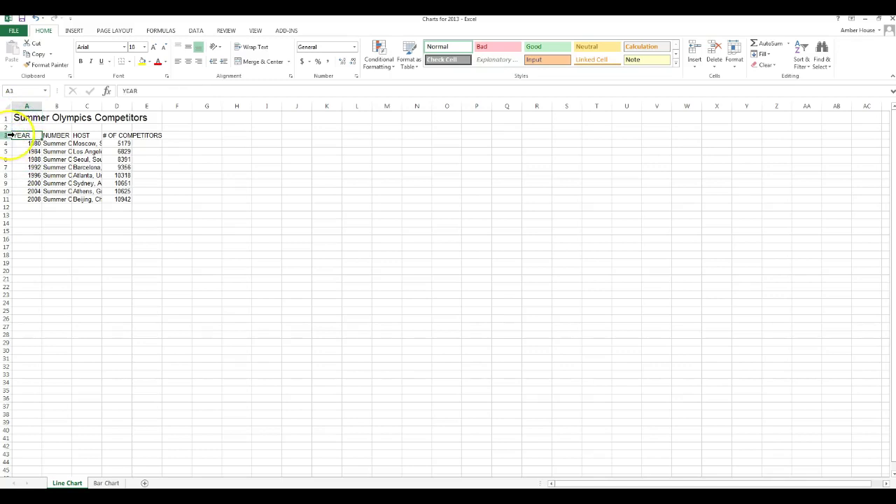
{"action": "left_click", "coordinate": [17, 136]}
{"action": "left_click_drag", "start_coordinate": [17, 136], "coordinate": [114, 136]}
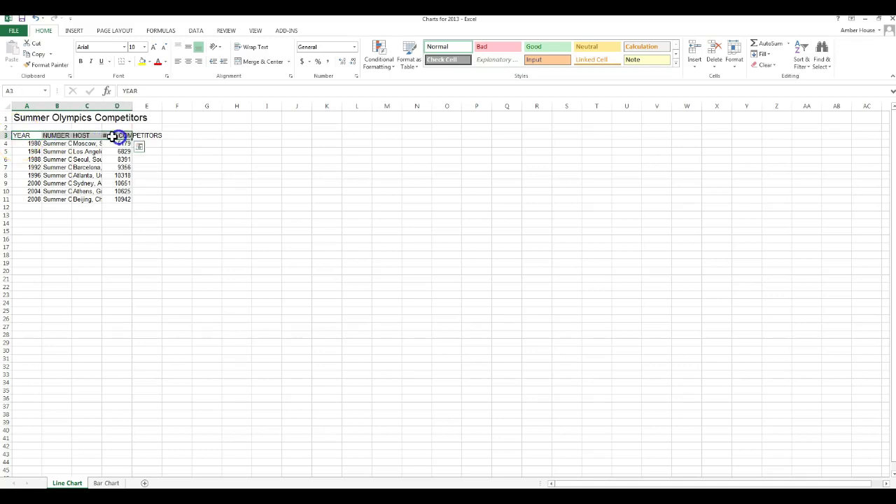
{"action": "left_click", "coordinate": [81, 61]}
{"action": "left_click", "coordinate": [101, 62]}
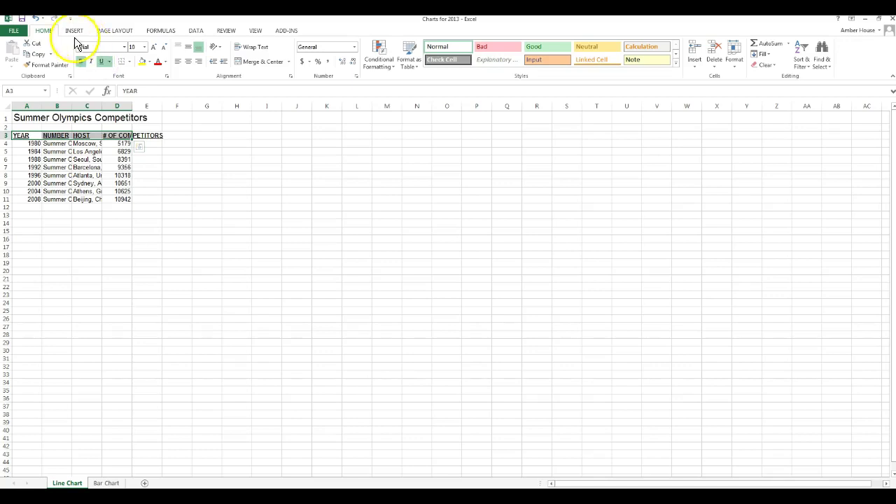
- Set the width of column A to 10 and left-align its contents
{"action": "left_click", "coordinate": [30, 106]}
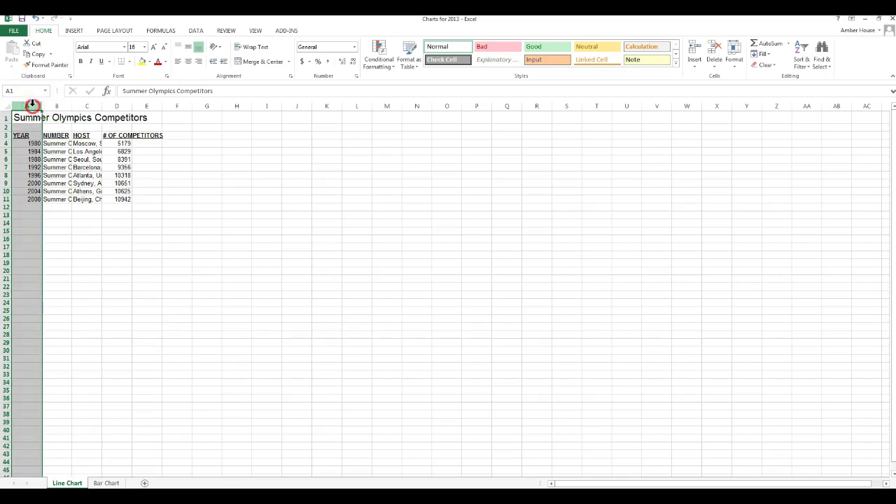
{"action": "right_click", "coordinate": [31, 103]}
{"action": "left_click", "coordinate": [52, 217]}
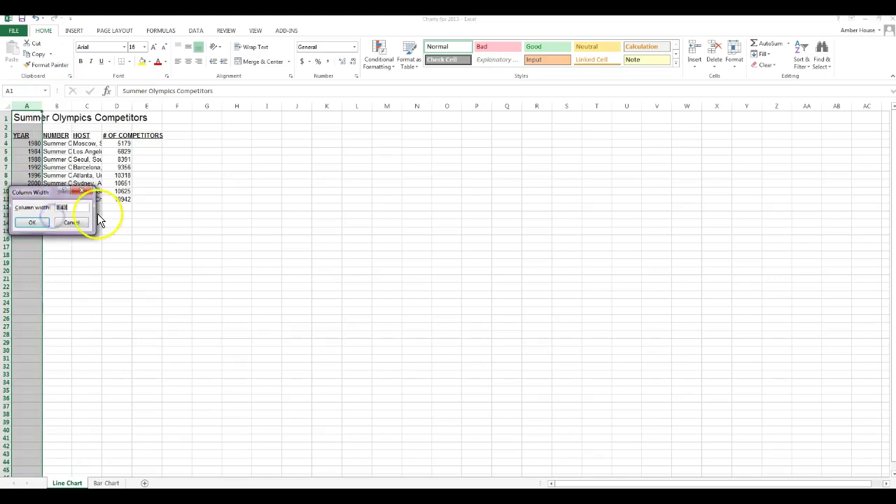
{"action": "type", "text": "10"}
{"action": "key", "text": "Return"}
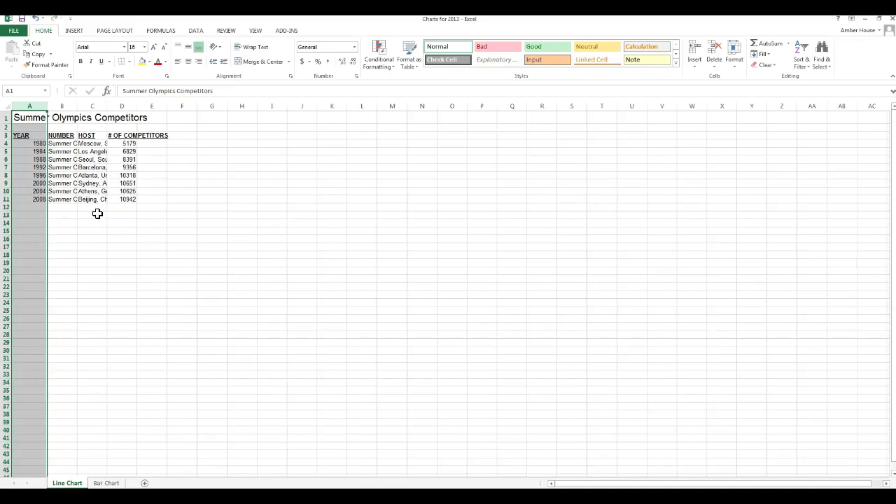
{"action": "left_click", "coordinate": [180, 63]}
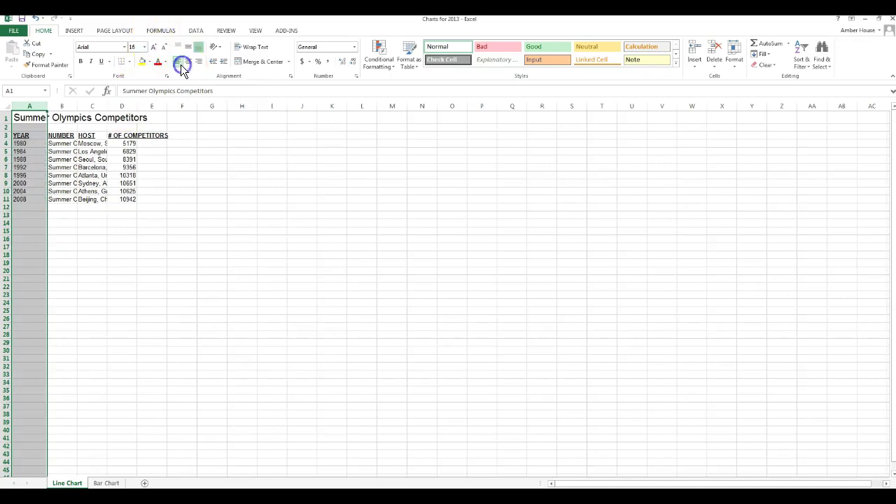
- Set the width of column B to 22 and left-align its contents
{"action": "left_click", "coordinate": [64, 106]}
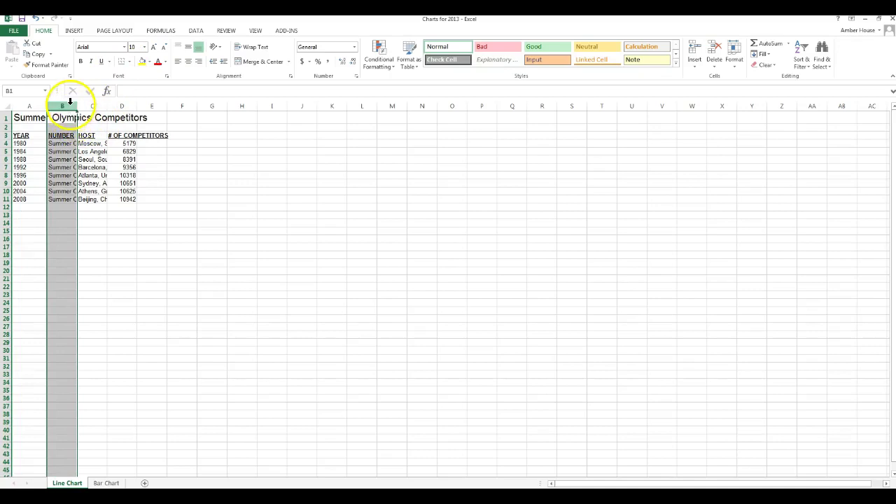
{"action": "right_click", "coordinate": [70, 102]}
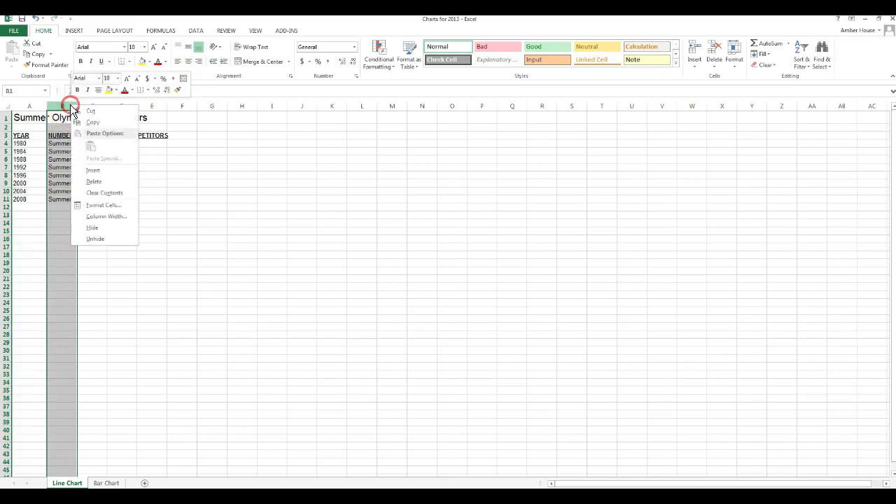
{"action": "left_click", "coordinate": [86, 218]}
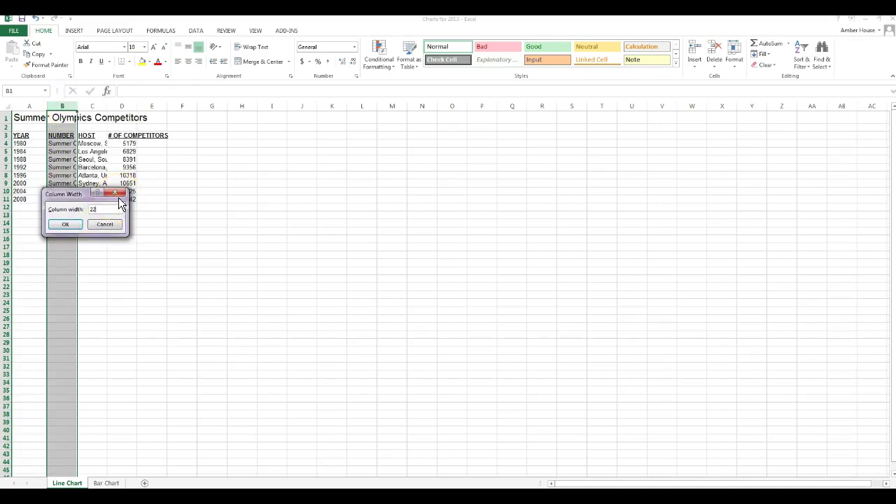
{"action": "left_click", "coordinate": [65, 224]}
{"action": "left_click", "coordinate": [178, 62]}
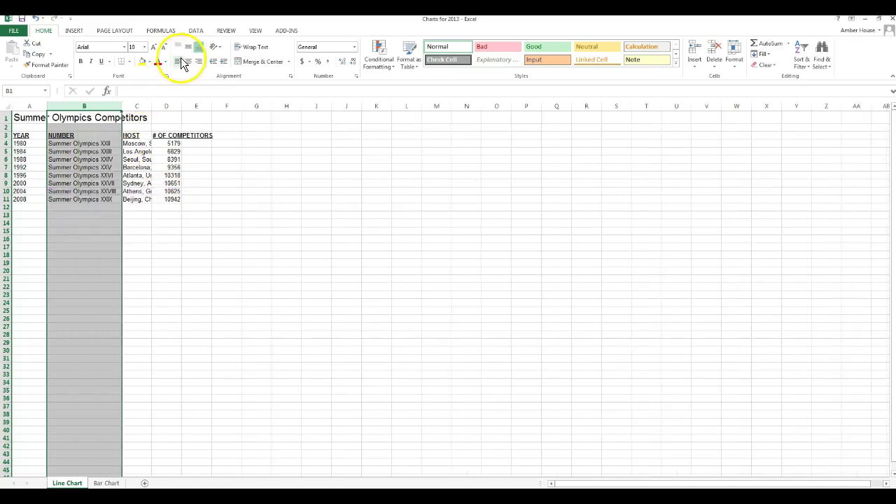
- Widen the HOST column so that all host names fit, and left-align its contents
{"action": "left_click", "coordinate": [141, 104]}
{"action": "right_click", "coordinate": [141, 105]}
{"action": "left_click", "coordinate": [177, 218]}
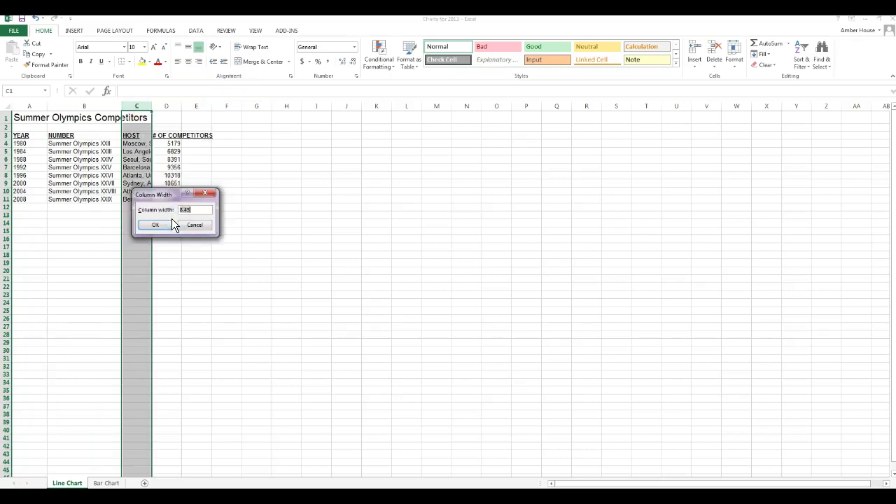
{"action": "type", "text": "2"}
{"action": "left_click", "coordinate": [155, 224]}
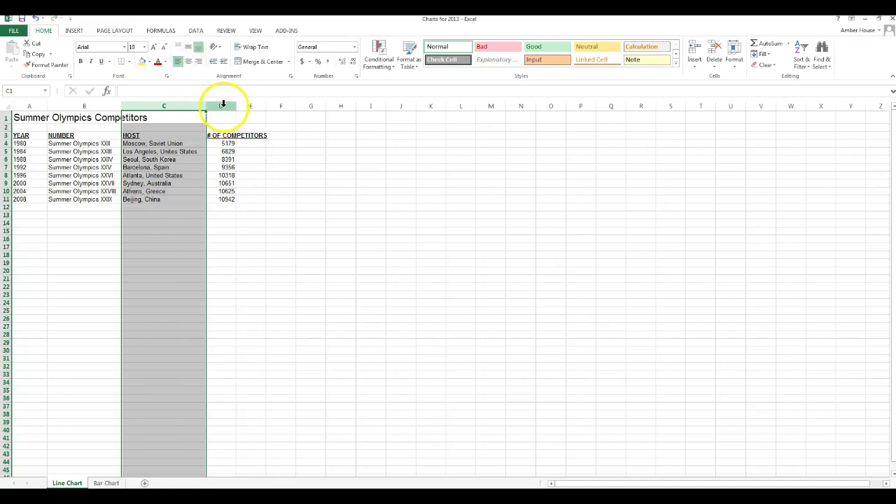
- Set the width of column D to 20 and centre its contents
{"action": "left_click", "coordinate": [223, 105]}
{"action": "right_click", "coordinate": [222, 105]}
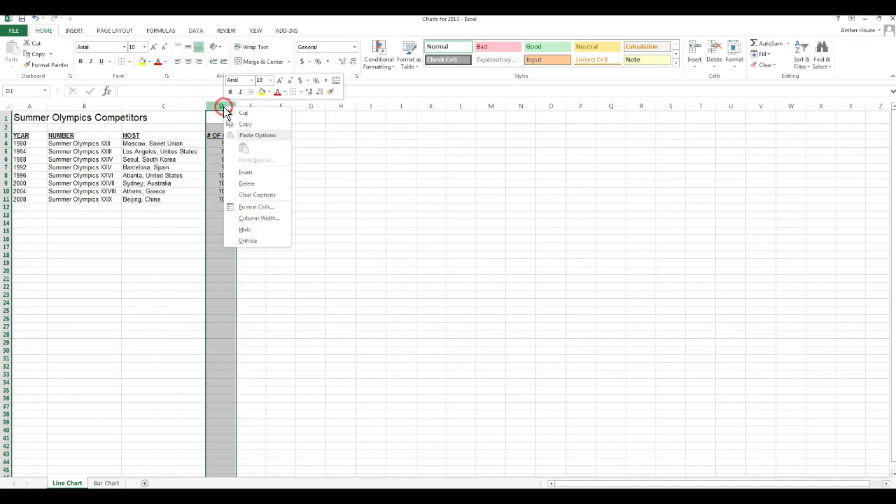
{"action": "left_click", "coordinate": [259, 226]}
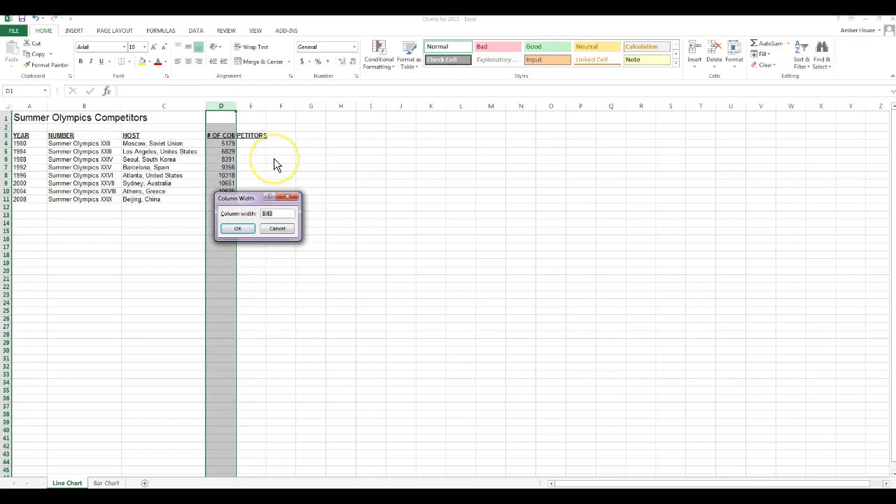
{"action": "type", "text": "20"}
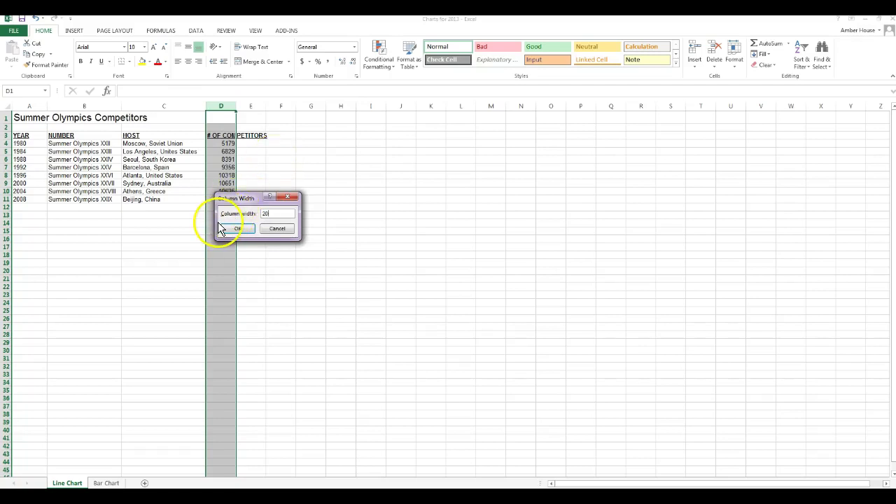
{"action": "left_click", "coordinate": [237, 228]}
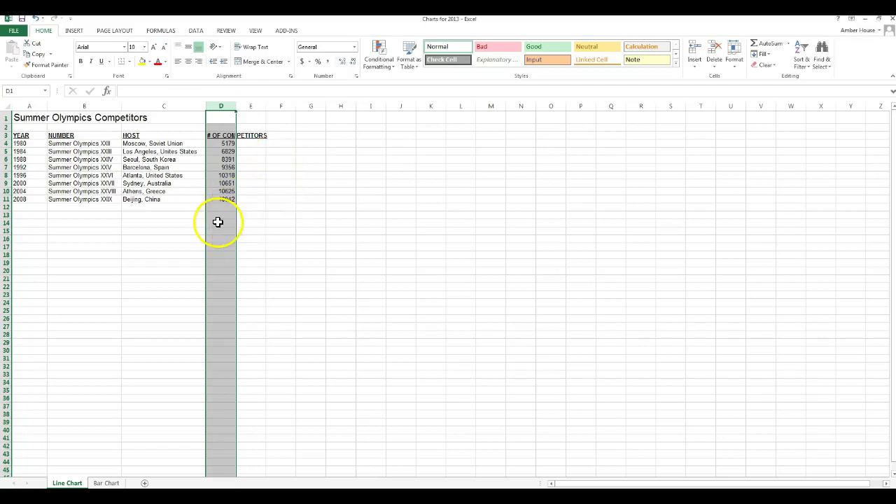
{"action": "left_click", "coordinate": [188, 63]}
{"action": "left_click", "coordinate": [310, 277]}
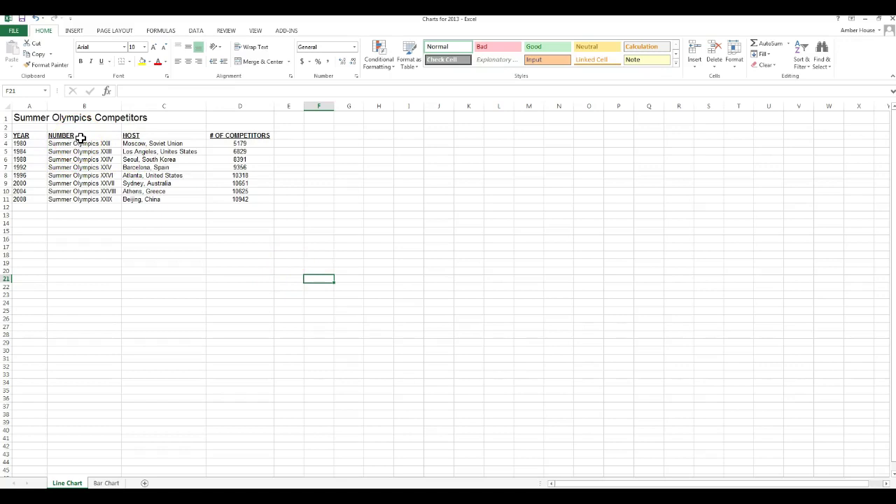
- Insert a 2-D line chart with markers from B3:B11 and D3:D11 and place it directly below the data table
{"action": "left_click_drag", "start_coordinate": [82, 136], "coordinate": [89, 198]}
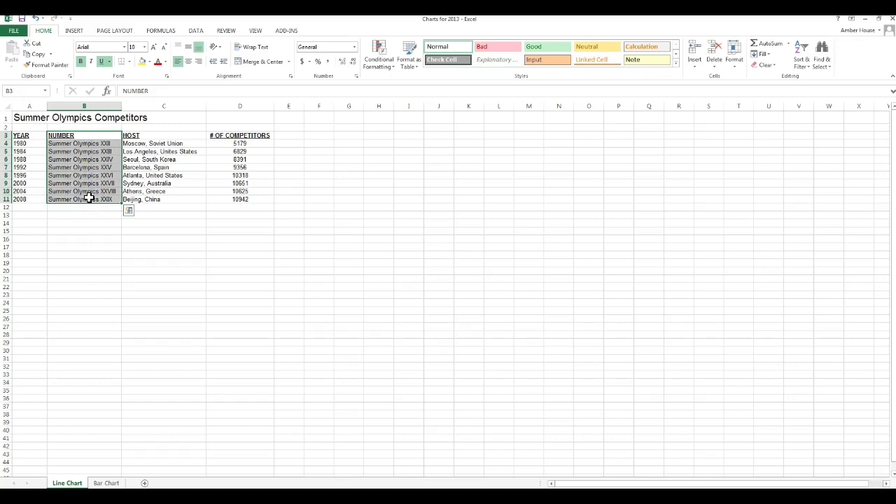
{"action": "left_click", "coordinate": [234, 135], "text": "ctrl"}
{"action": "left_click_drag", "start_coordinate": [234, 135], "coordinate": [239, 203]}
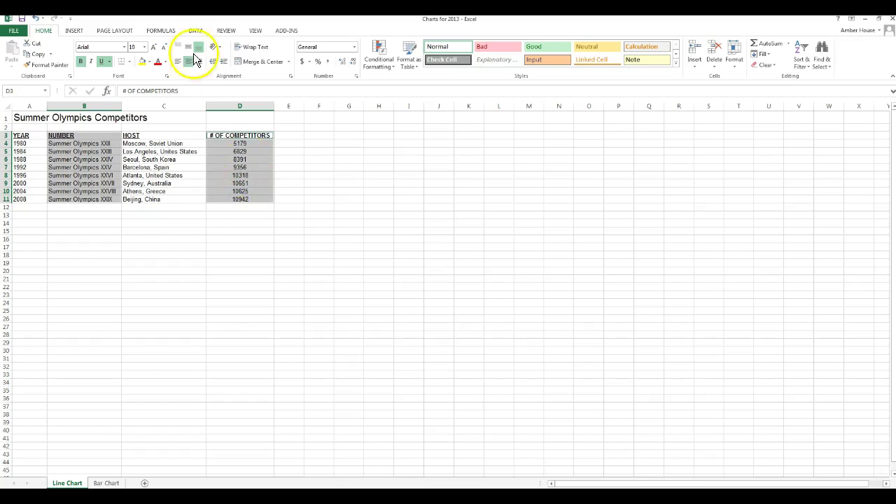
{"action": "left_click", "coordinate": [76, 31]}
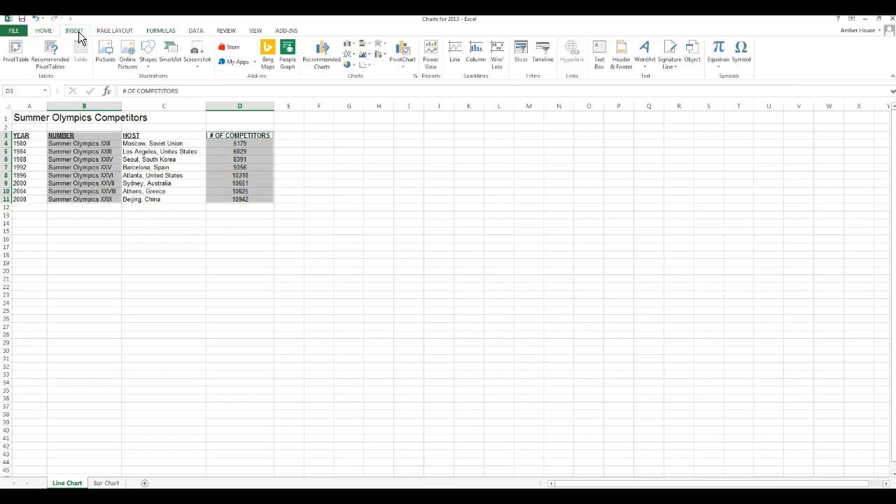
{"action": "left_click", "coordinate": [353, 55]}
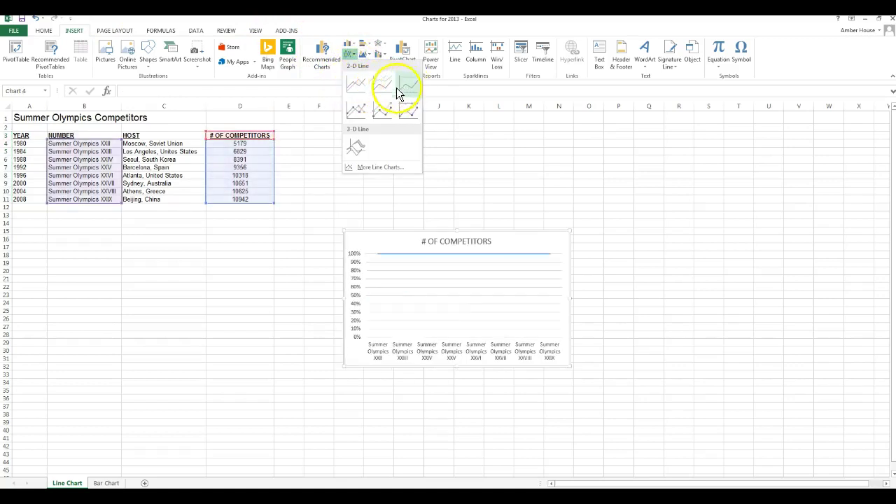
{"action": "left_click", "coordinate": [363, 109]}
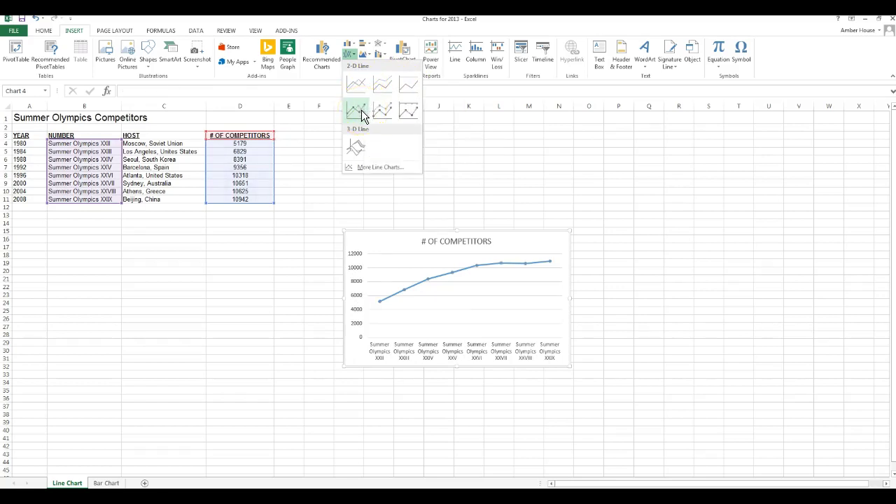
{"action": "key", "text": "Delete"}
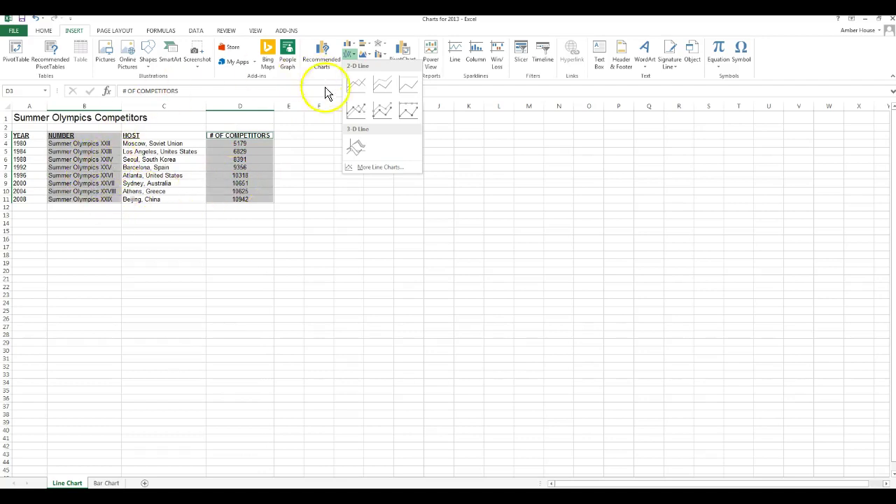
{"action": "left_click", "coordinate": [357, 110]}
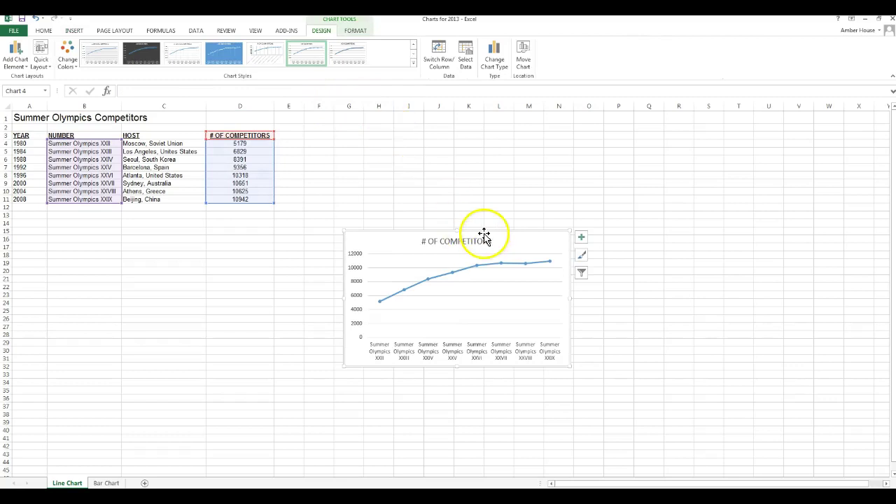
{"action": "mouse_move", "coordinate": [484, 234]}
{"action": "left_mouse_down"}
{"action": "mouse_move", "coordinate": [226, 228]}
{"action": "mouse_move", "coordinate": [170, 215]}
{"action": "left_mouse_up"}
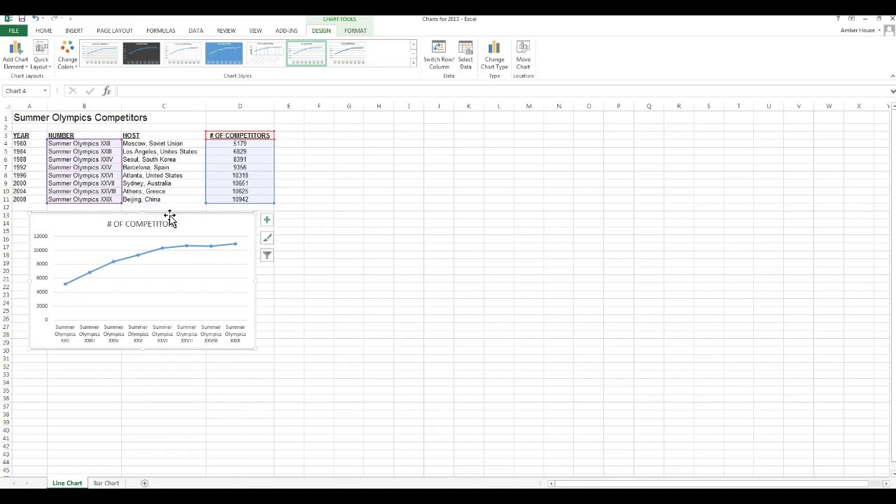
- Replace the chart title with "Summer Olympics Competitors"
{"action": "left_click", "coordinate": [170, 223]}
{"action": "left_click_drag", "start_coordinate": [175, 224], "coordinate": [102, 227]}
{"action": "type", "text": "Cummer"}
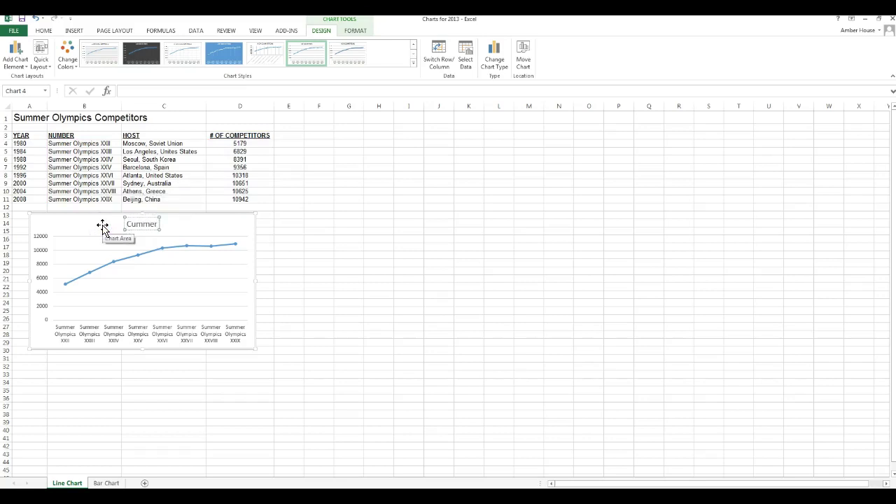
{"action": "key", "text": "BackSpace"}
{"action": "key", "text": "BackSpace"}
{"action": "key", "text": "BackSpace"}
{"action": "key", "text": "BackSpace"}
{"action": "key", "text": "BackSpace"}
{"action": "key", "text": "BackSpace"}
{"action": "type", "text": "Summer Olymp"}
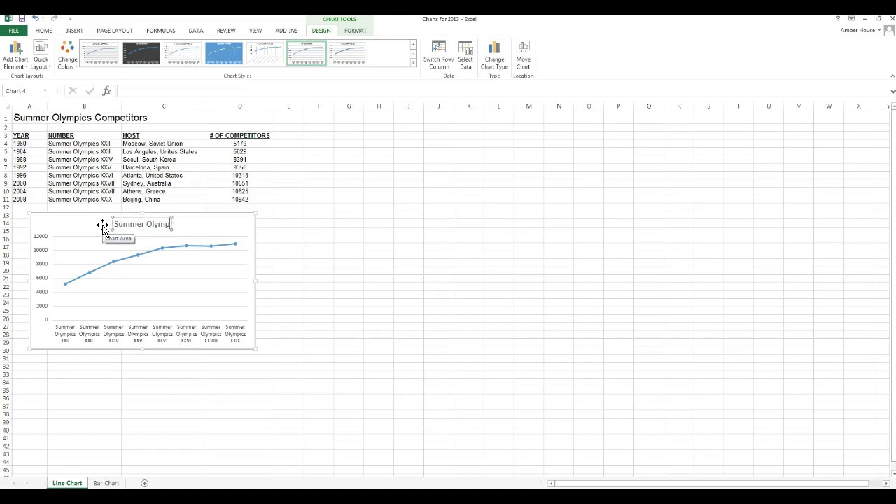
{"action": "type", "text": "ics Comp"}
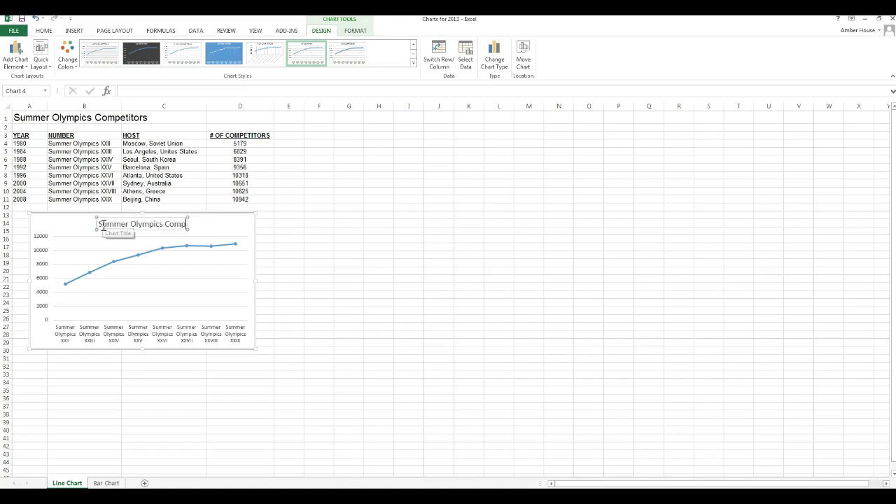
{"action": "type", "text": "etitors"}
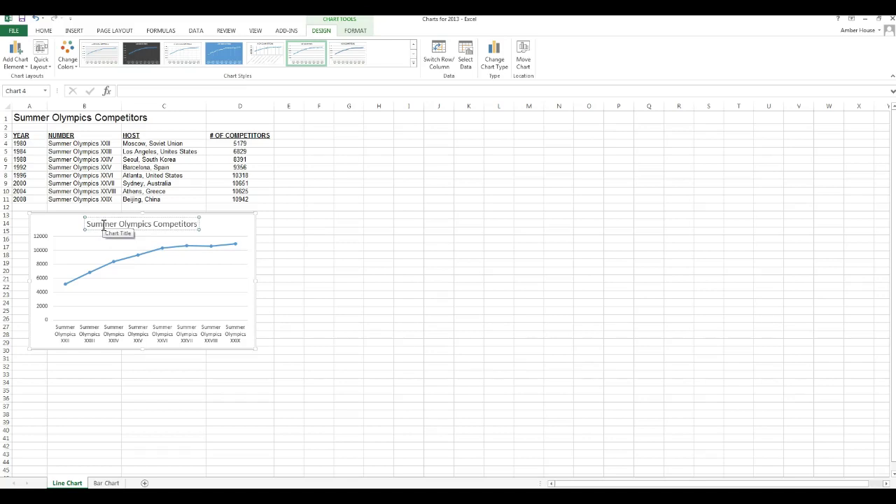
{"action": "left_click", "coordinate": [324, 260]}
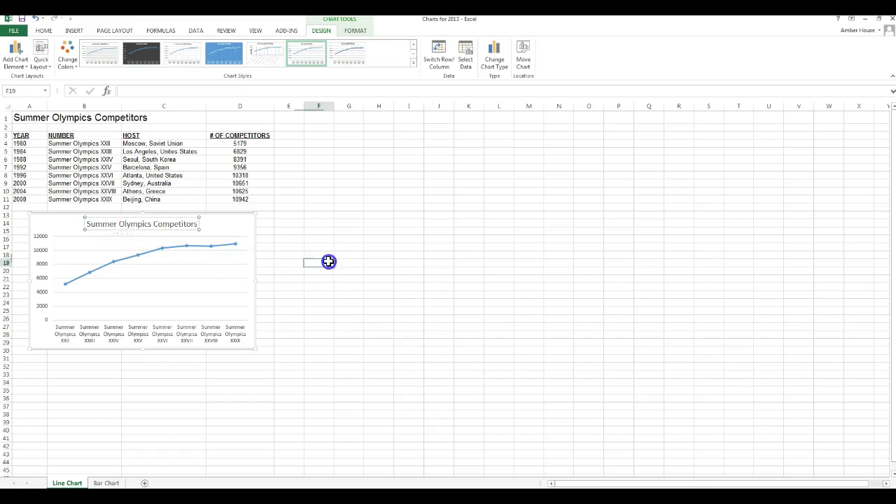
{"action": "left_click", "coordinate": [232, 215]}
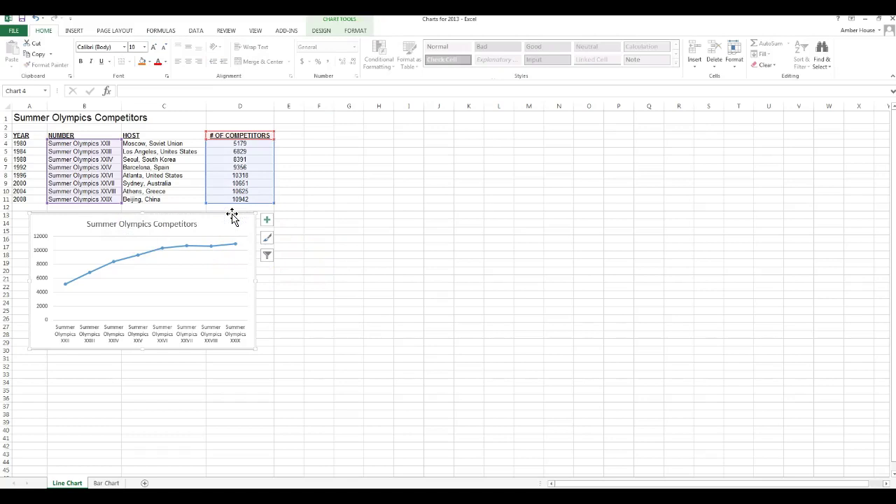
- Add axis titles to the line chart and set the horizontal axis title to "Summer Olympics"
{"action": "left_click", "coordinate": [267, 220]}
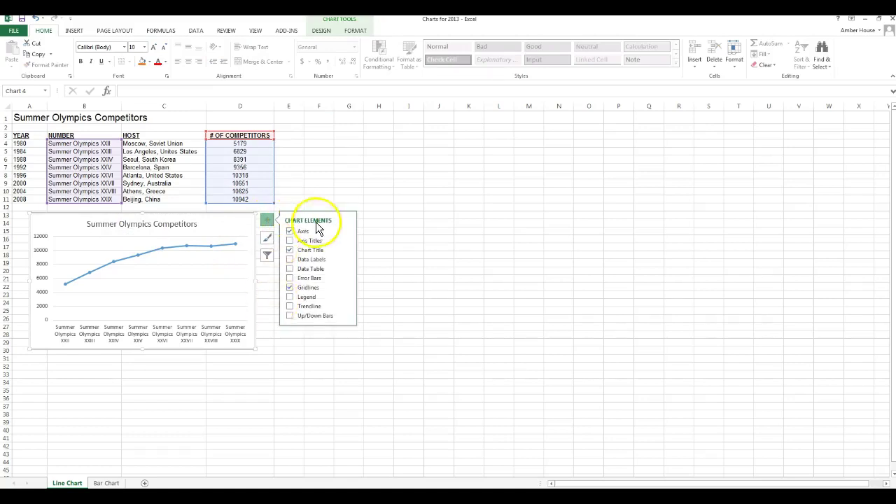
{"action": "left_click", "coordinate": [290, 240]}
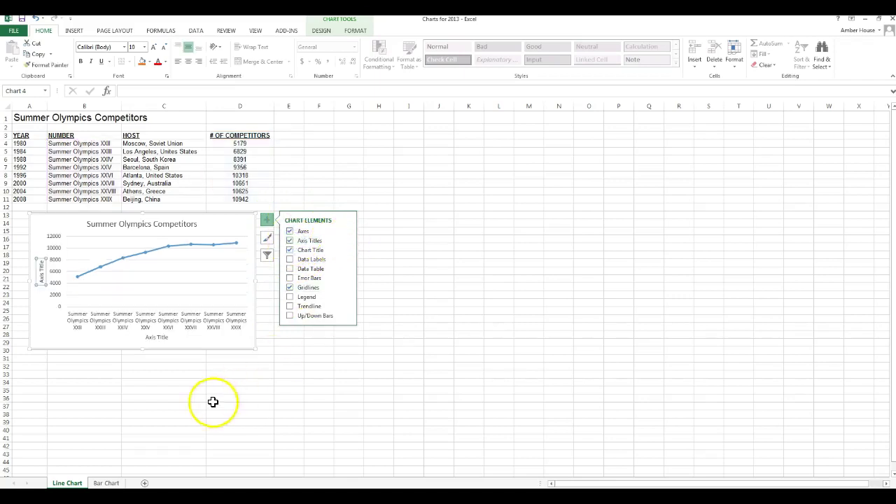
{"action": "left_click", "coordinate": [156, 340]}
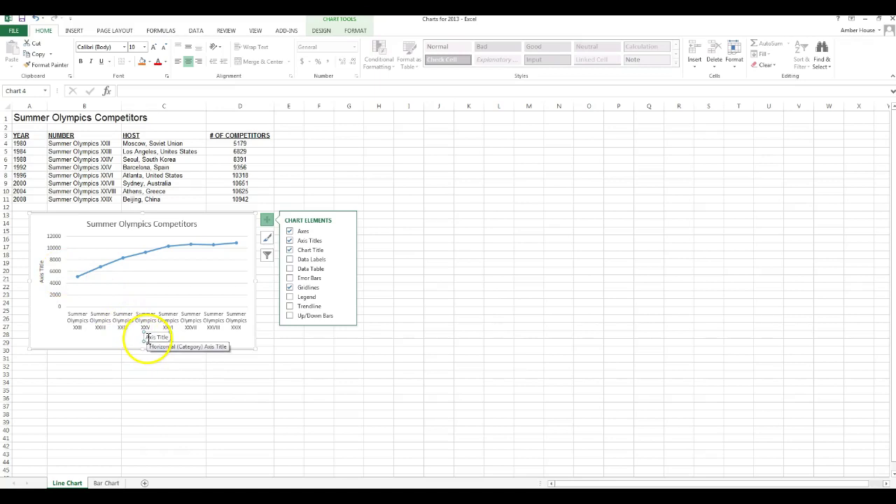
{"action": "left_click_drag", "start_coordinate": [148, 339], "coordinate": [182, 340]}
{"action": "type", "text": "Su"}
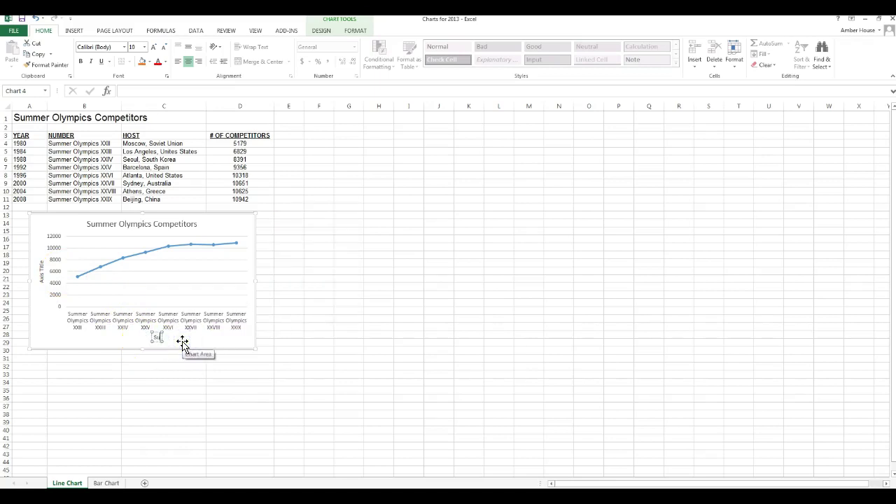
{"action": "type", "text": "mmer Olympics"}
- Set the line chart's vertical axis title to "# of Competitors"
{"action": "left_click", "coordinate": [42, 259]}
{"action": "left_click", "coordinate": [42, 260]}
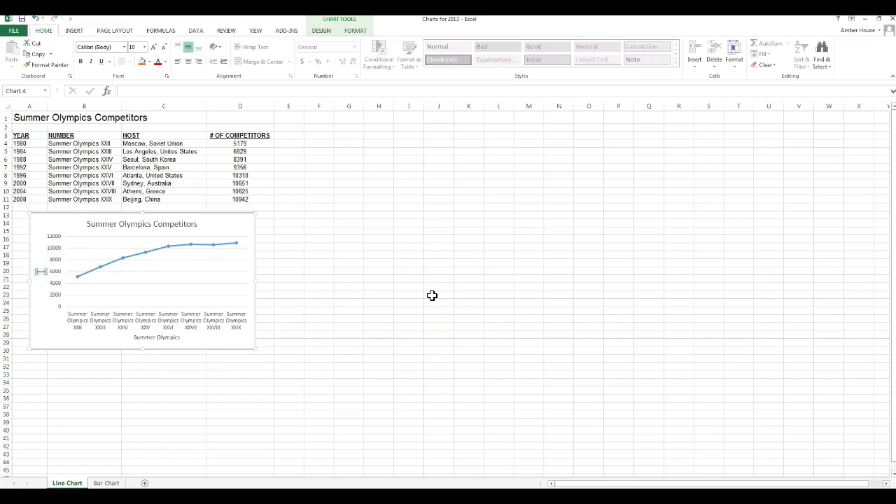
{"action": "type", "text": "# of Competitors"}
{"action": "left_click", "coordinate": [320, 245]}
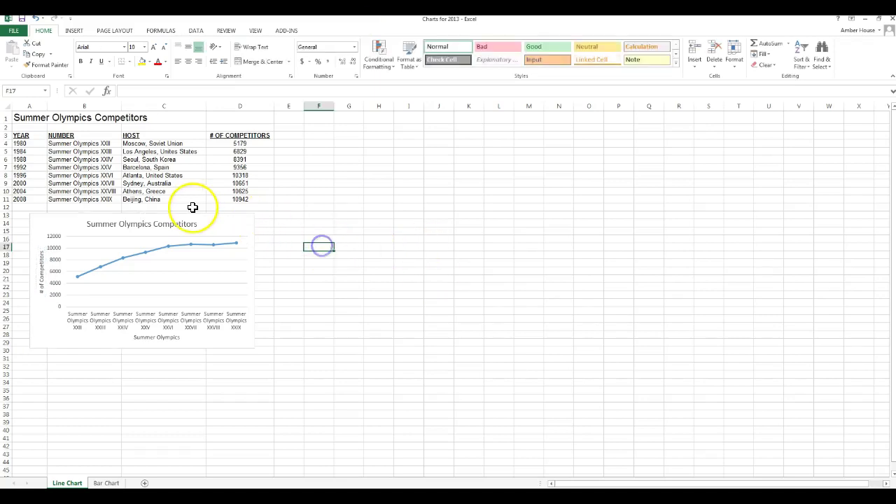
- Move the line chart slightly down to leave a small gap below the data table
{"action": "left_click_drag", "start_coordinate": [191, 213], "coordinate": [190, 219]}
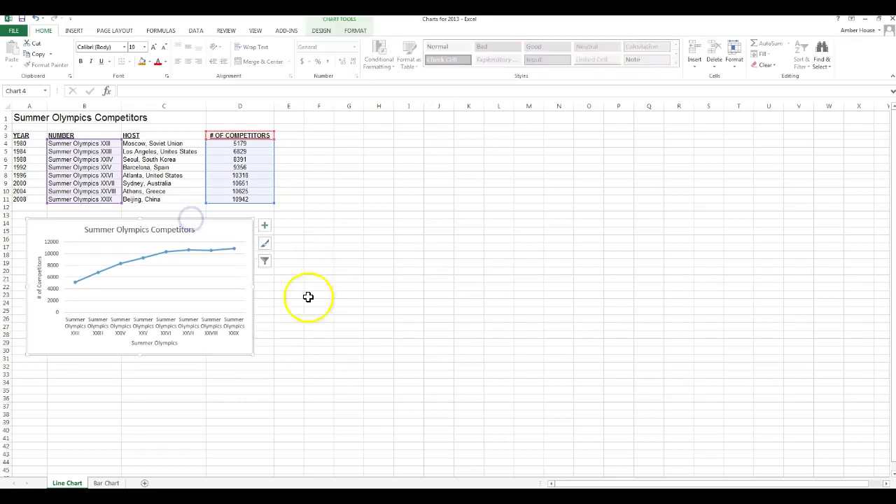
{"action": "left_click", "coordinate": [308, 333]}
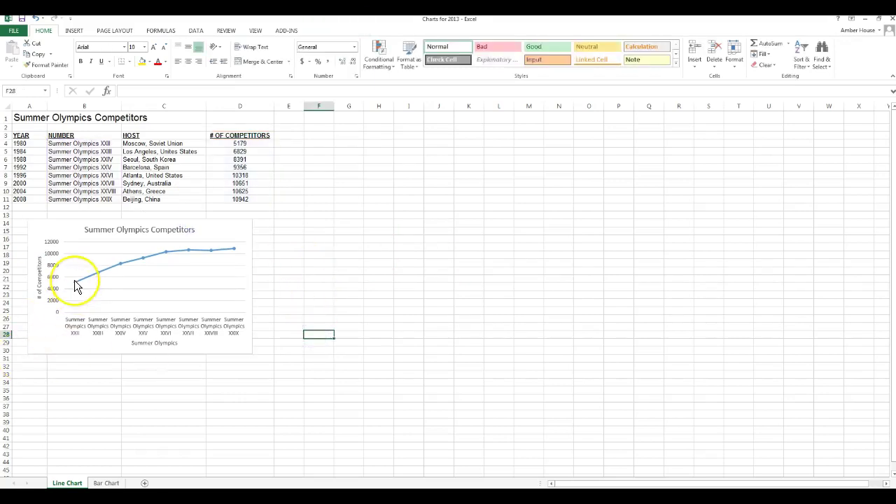
{"action": "left_click", "coordinate": [73, 328]}
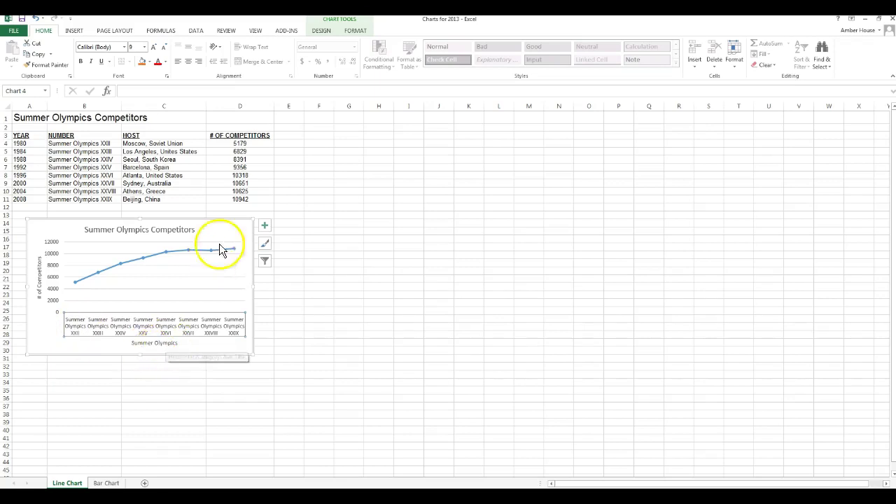
{"action": "left_click", "coordinate": [280, 348]}
{"action": "left_click", "coordinate": [194, 333]}
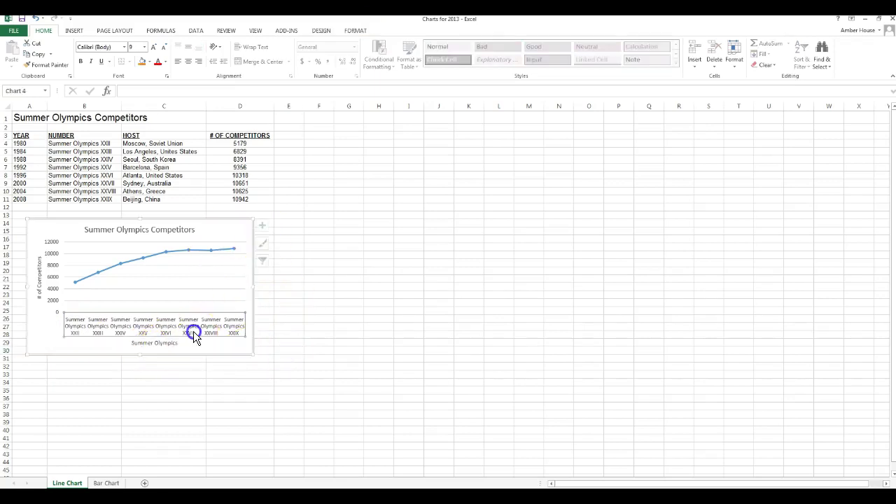
{"action": "left_click", "coordinate": [281, 315]}
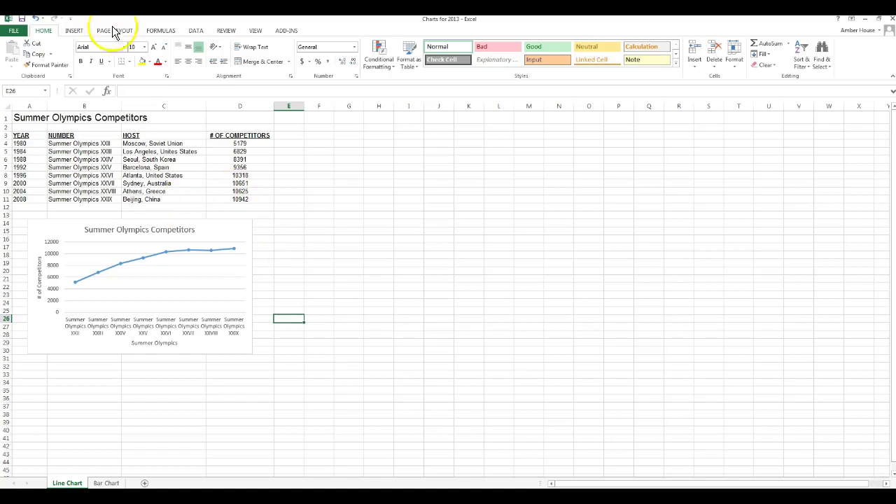
- Save the workbook to the Desktop as an Excel Workbook named "Charts for 2013"
{"action": "left_click", "coordinate": [14, 31]}
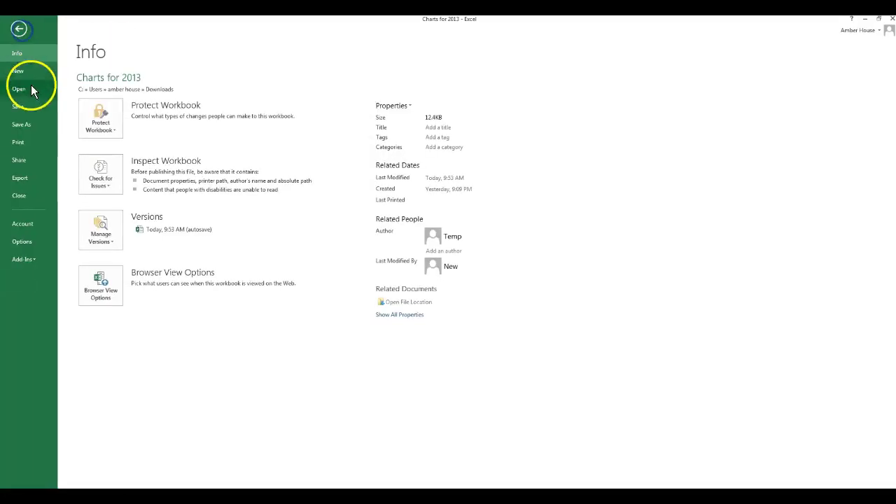
{"action": "left_click", "coordinate": [33, 124]}
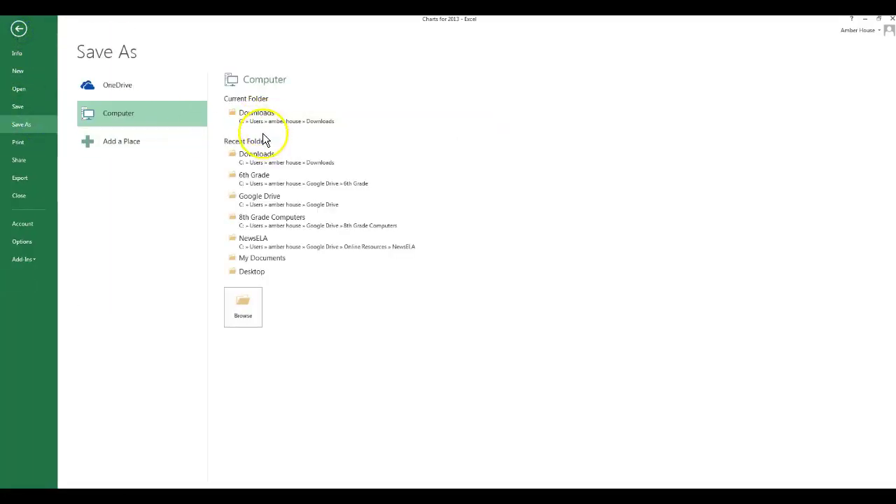
{"action": "left_click", "coordinate": [241, 308]}
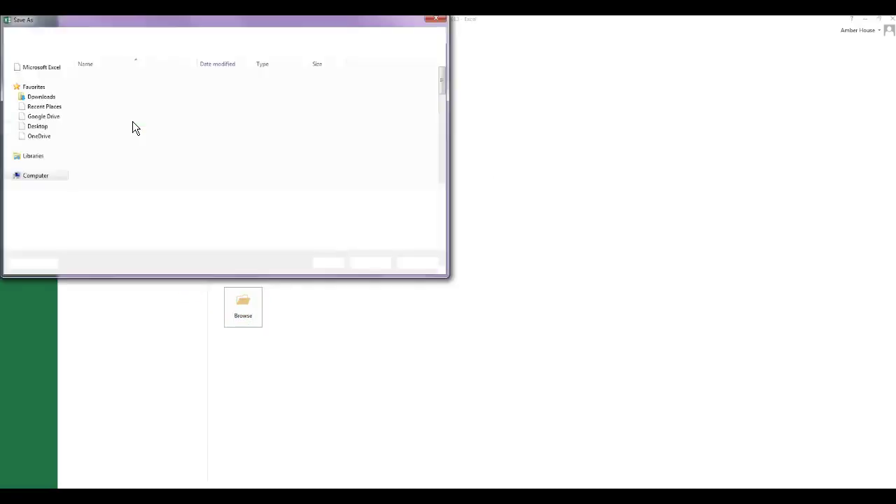
{"action": "left_click", "coordinate": [37, 73]}
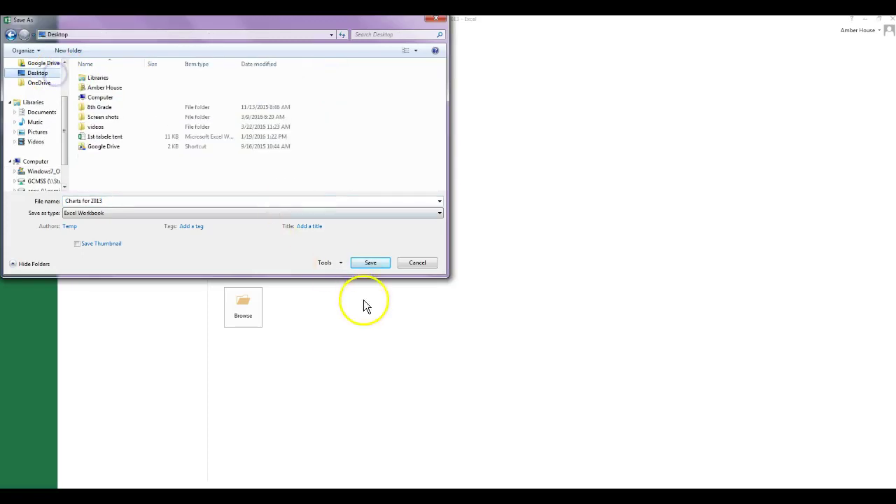
{"action": "left_click", "coordinate": [370, 262]}
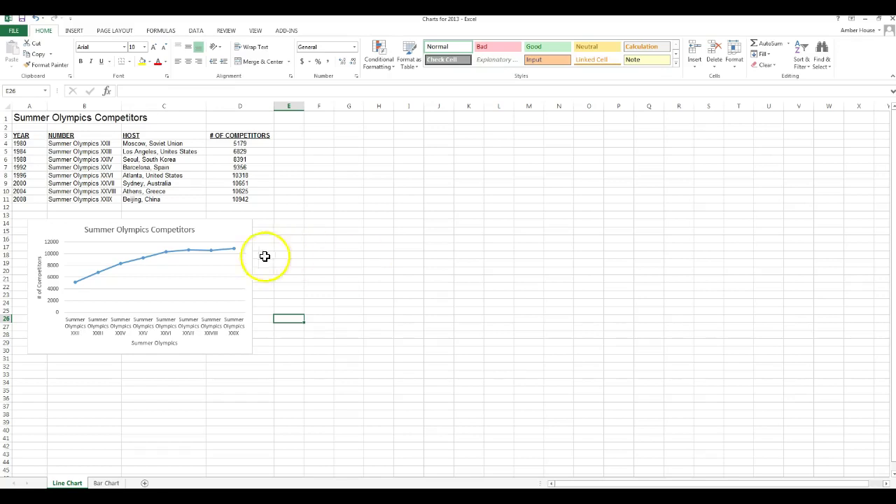
{"action": "left_click", "coordinate": [223, 221]}
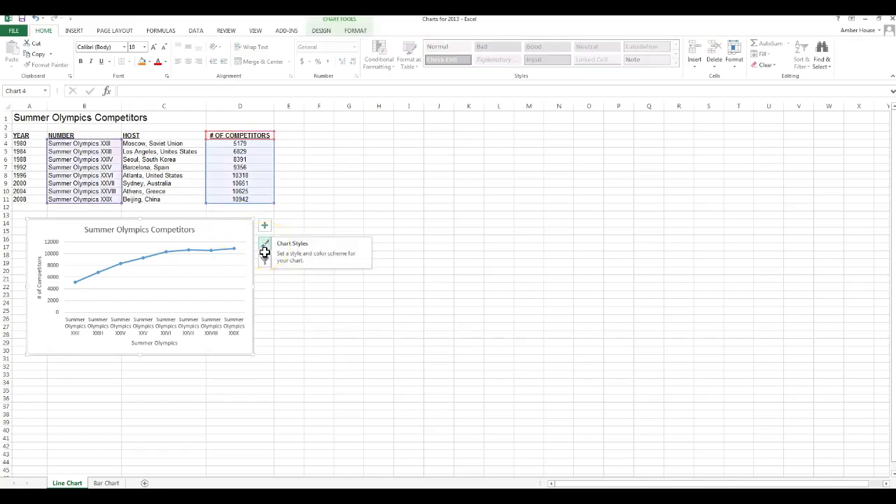
{"action": "right_click", "coordinate": [235, 222]}
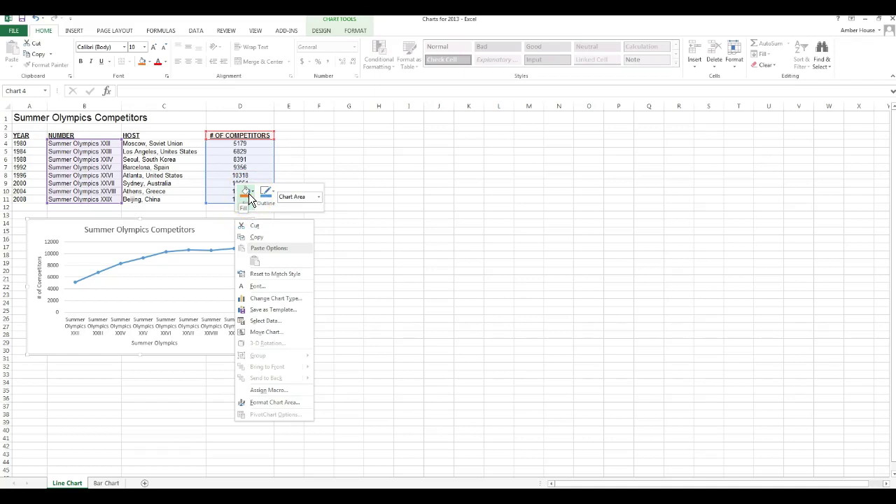
{"action": "left_click", "coordinate": [248, 193]}
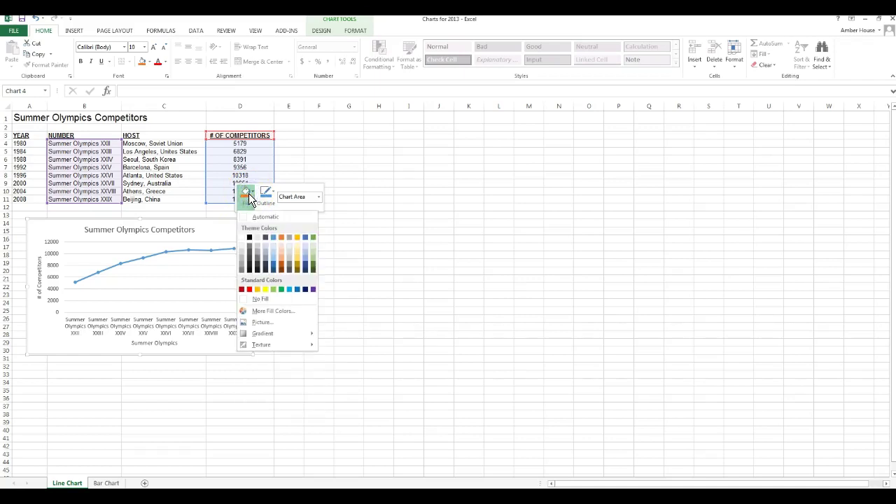
{"action": "left_click", "coordinate": [278, 336]}
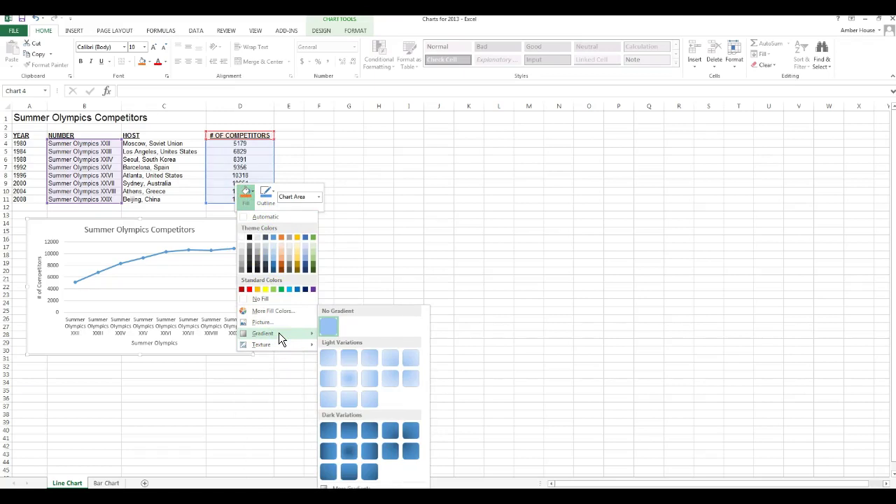
{"action": "left_click", "coordinate": [348, 362]}
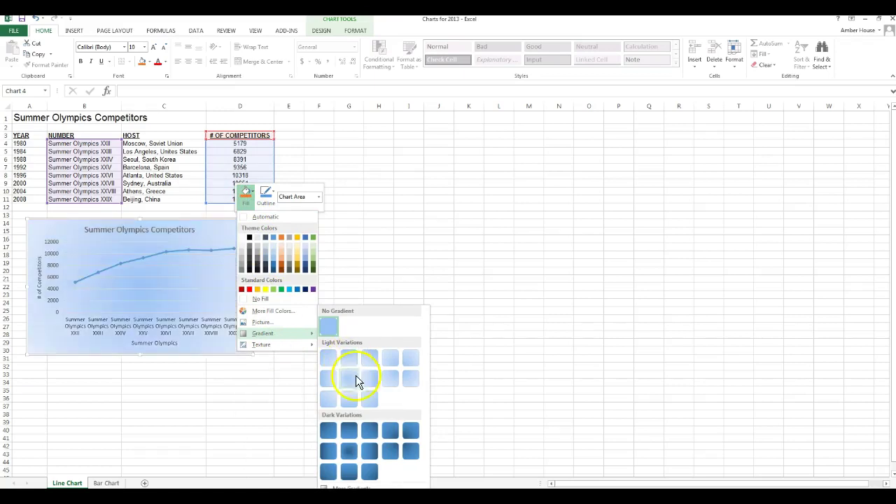
{"action": "key", "text": "Escape"}
- Give the chart area a gradient fill using the light blue radial preset from the second row of preset gradients
{"action": "key", "text": "ctrl+1"}
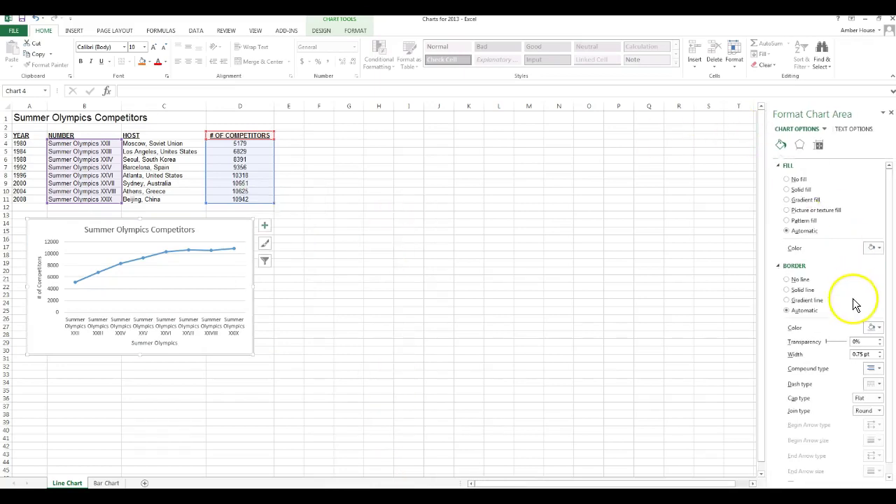
{"action": "left_click", "coordinate": [798, 200]}
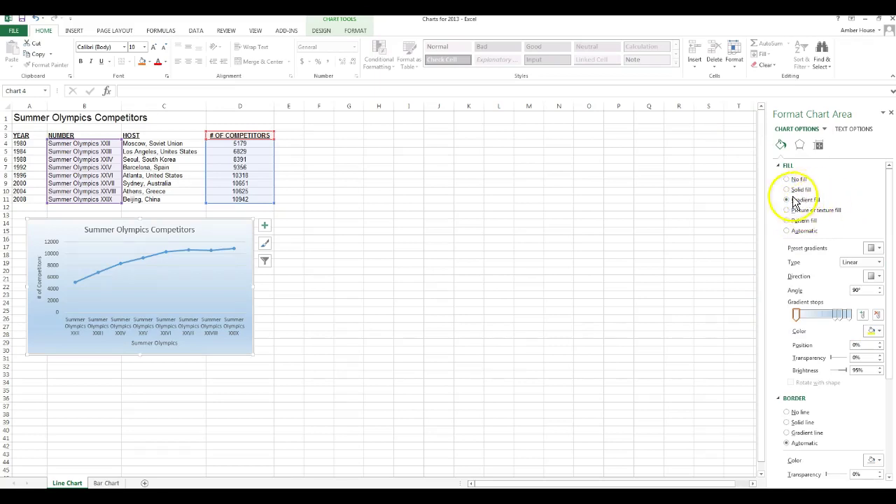
{"action": "left_click", "coordinate": [875, 250]}
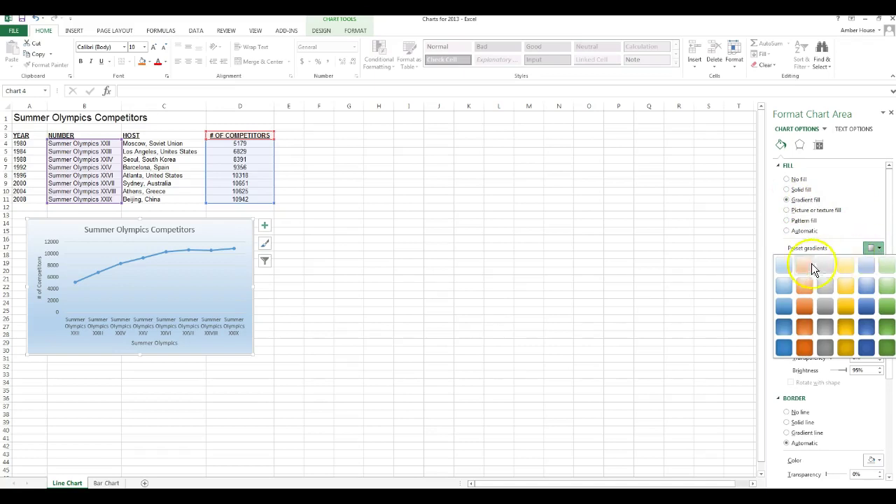
{"action": "left_click", "coordinate": [781, 286]}
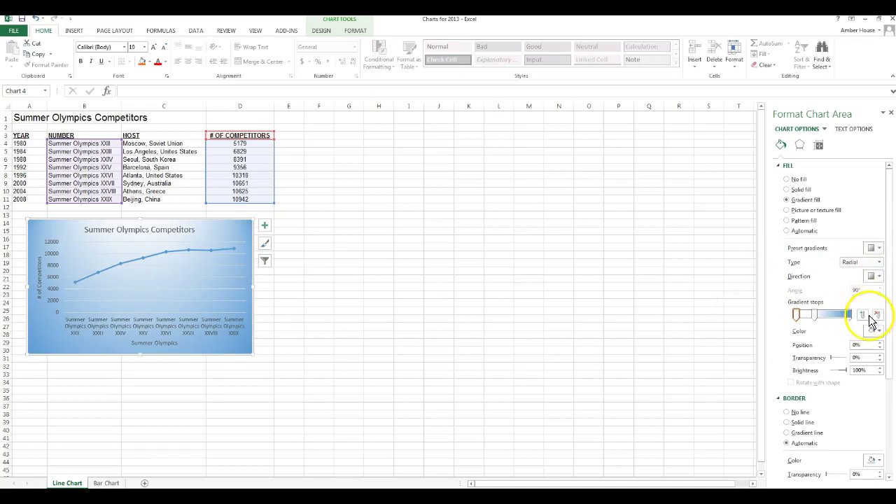
- Set the color of the chart area's first gradient stop, at 0%, to the base blue theme color
{"action": "left_click", "coordinate": [848, 317]}
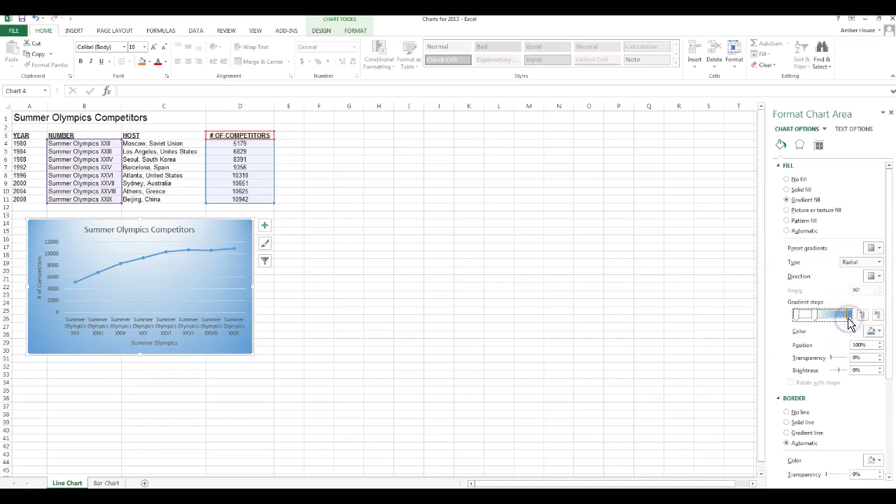
{"action": "left_click", "coordinate": [797, 315]}
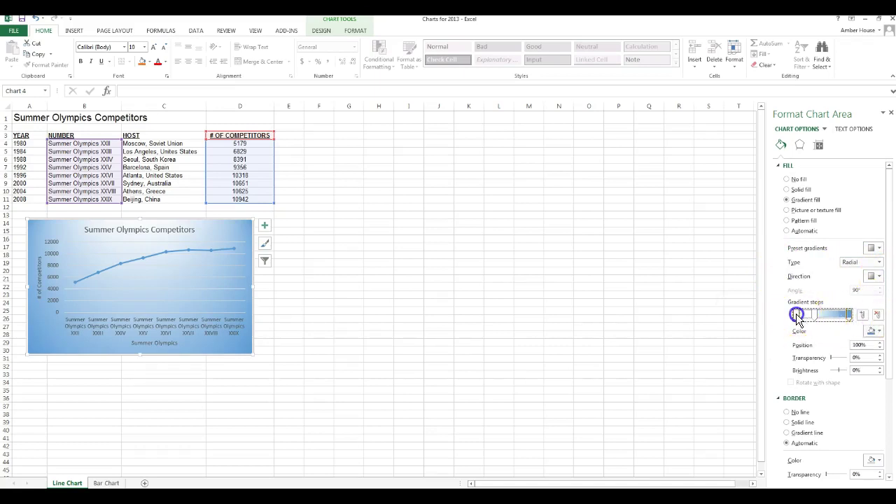
{"action": "left_click", "coordinate": [878, 332]}
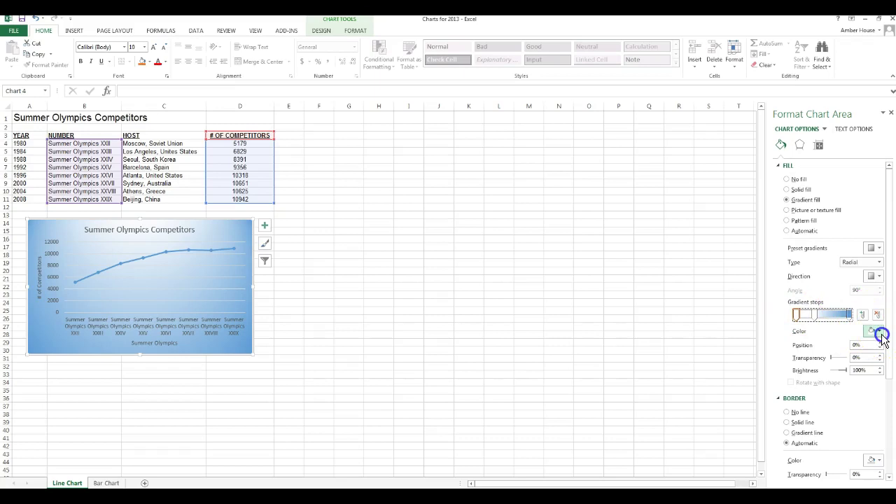
{"action": "left_click", "coordinate": [796, 315]}
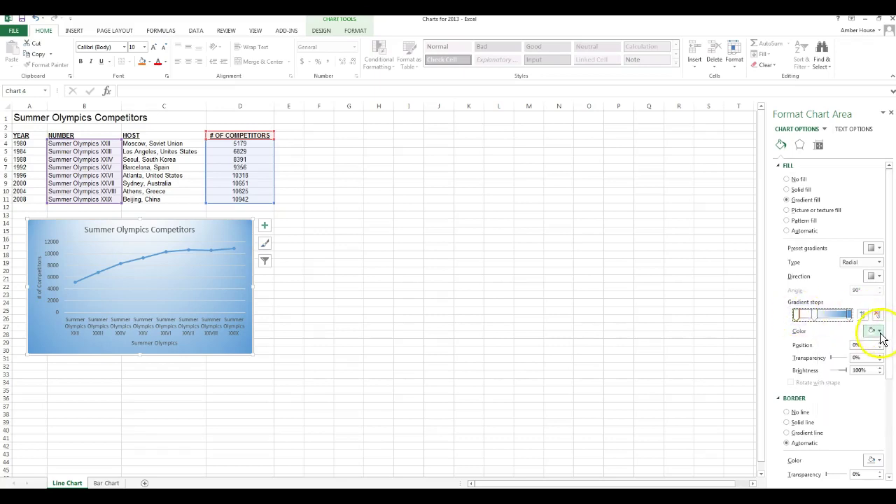
{"action": "left_click", "coordinate": [875, 331]}
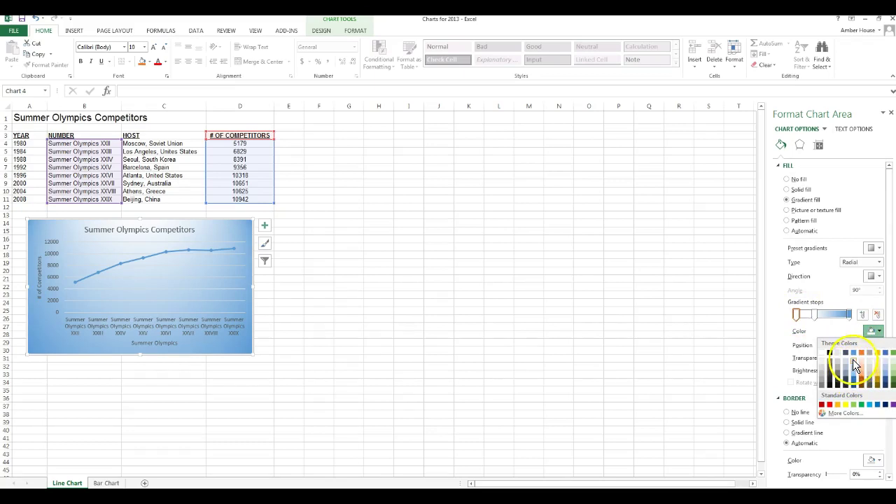
{"action": "left_click", "coordinate": [852, 355]}
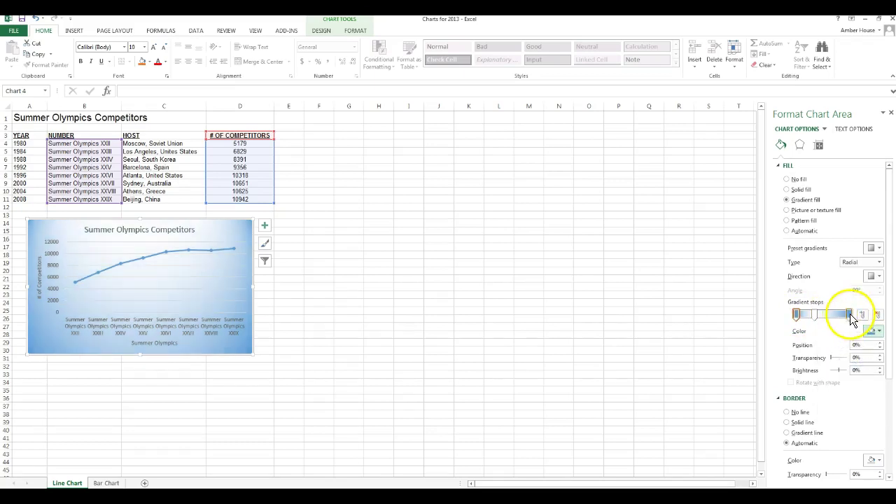
- Set the color of the chart area's last gradient stop, at 100%, to the lightest orange theme tint
{"action": "left_click", "coordinate": [851, 315]}
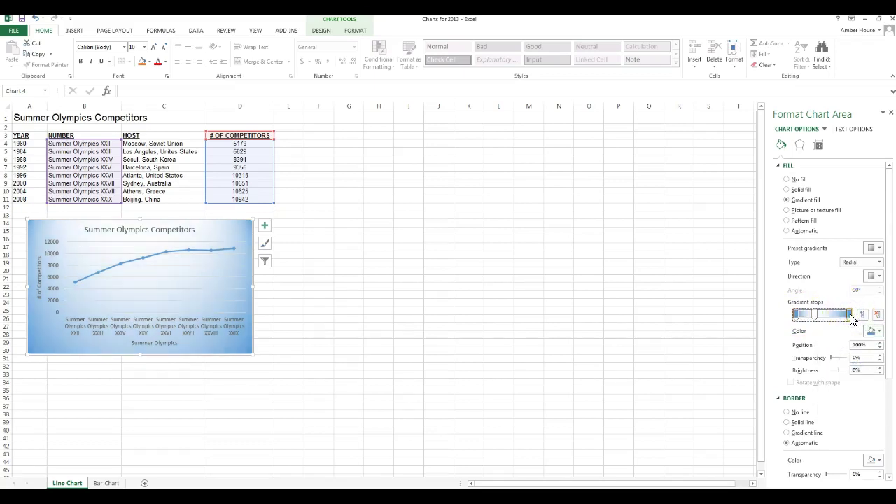
{"action": "left_click", "coordinate": [822, 318]}
{"action": "left_click", "coordinate": [875, 331]}
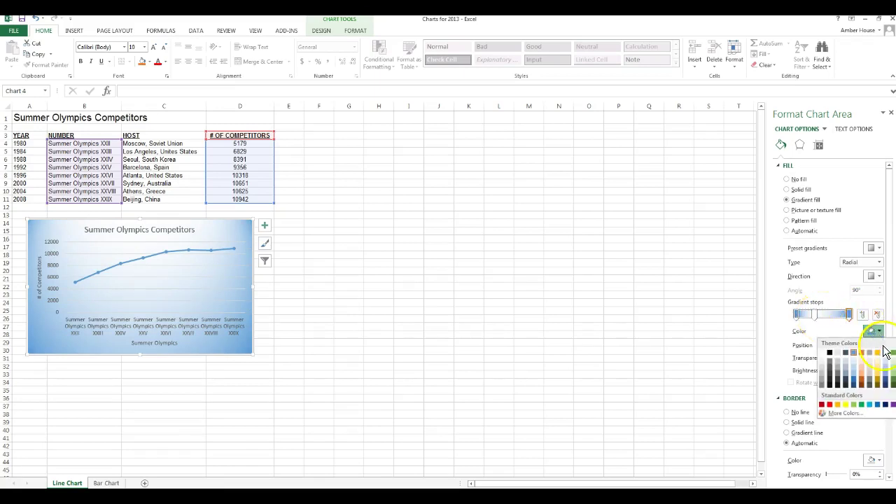
{"action": "left_click", "coordinate": [861, 360]}
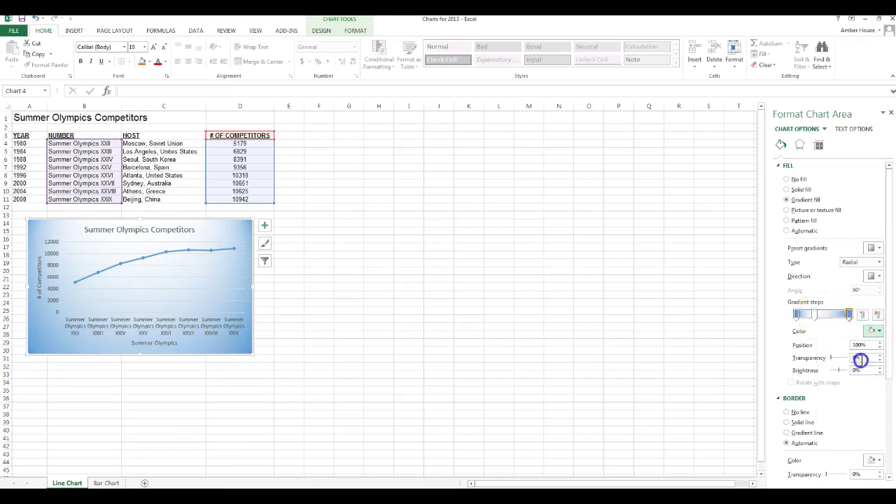
- Remove the chart area's middle gradient stop, at 35%, and fill the plot area with the lightest orange theme tint
{"action": "left_click", "coordinate": [815, 317]}
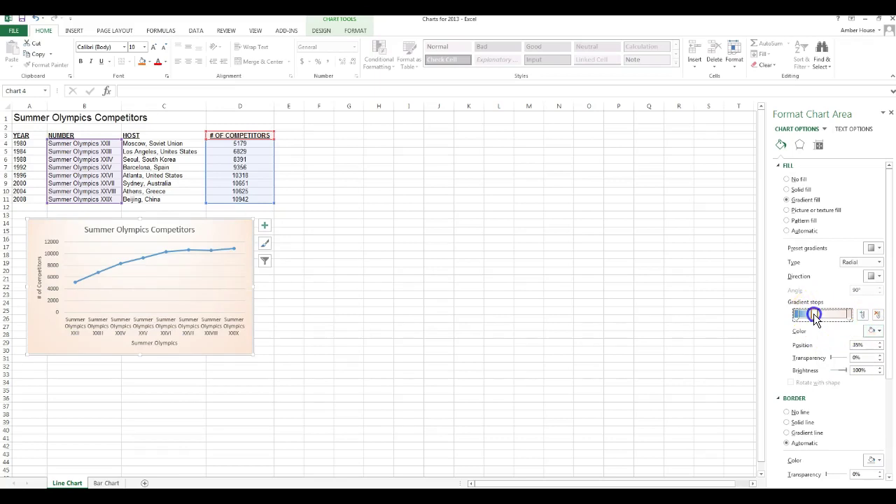
{"action": "left_click", "coordinate": [878, 317]}
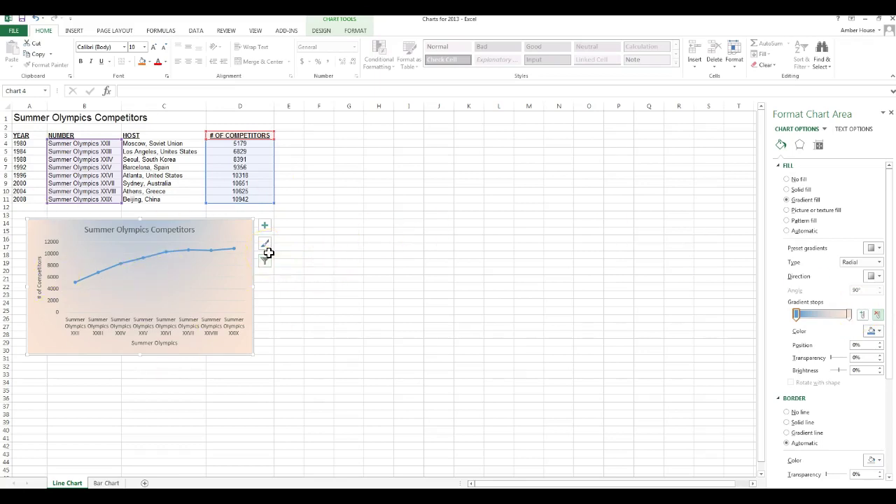
{"action": "left_click", "coordinate": [155, 246]}
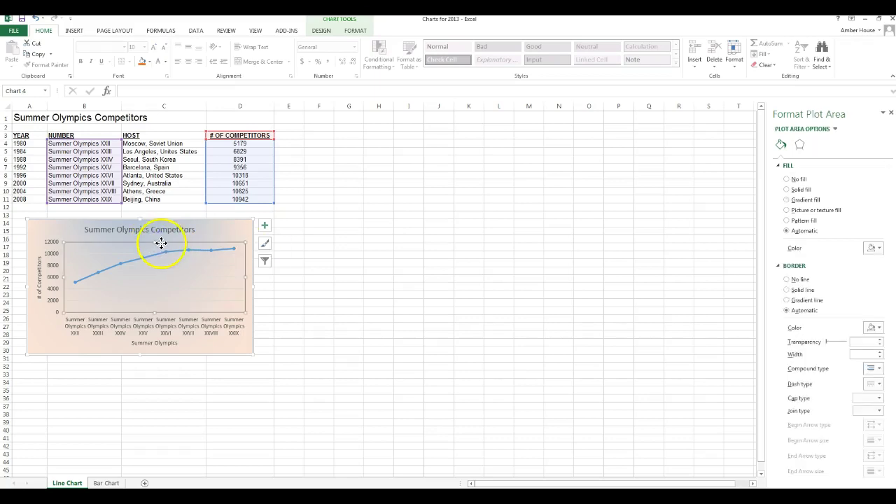
{"action": "right_click", "coordinate": [164, 242]}
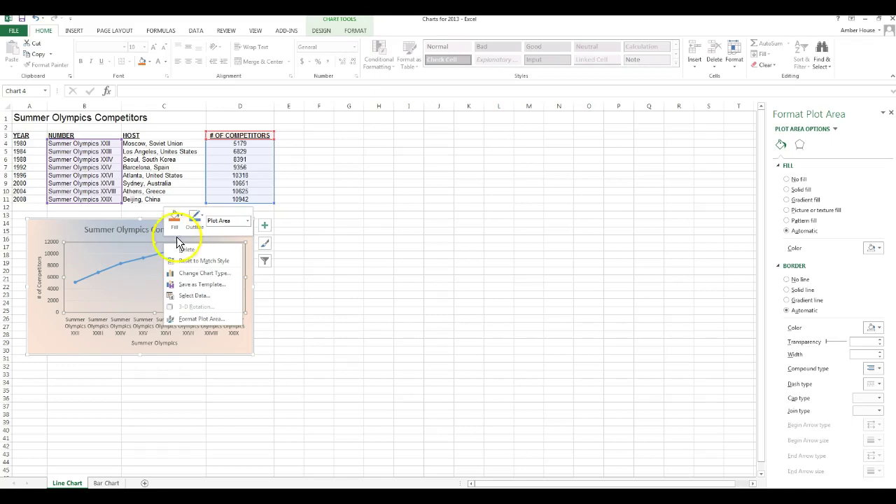
{"action": "left_click", "coordinate": [180, 218]}
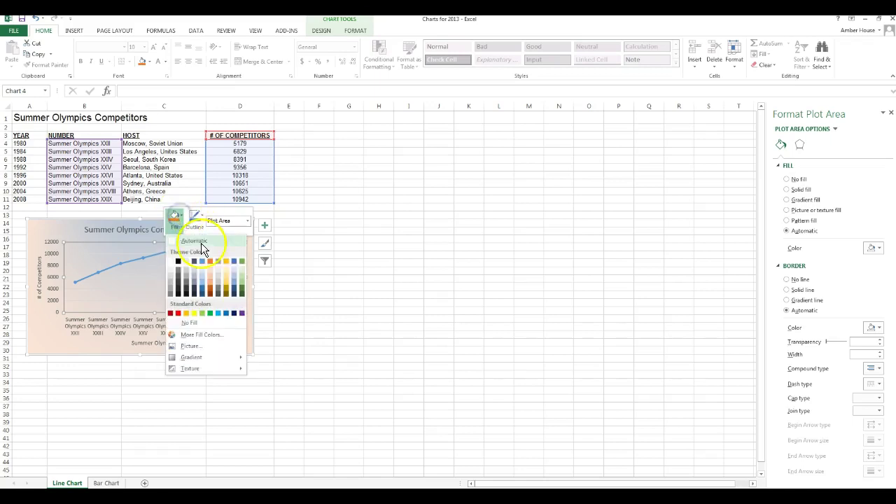
{"action": "left_click", "coordinate": [211, 267]}
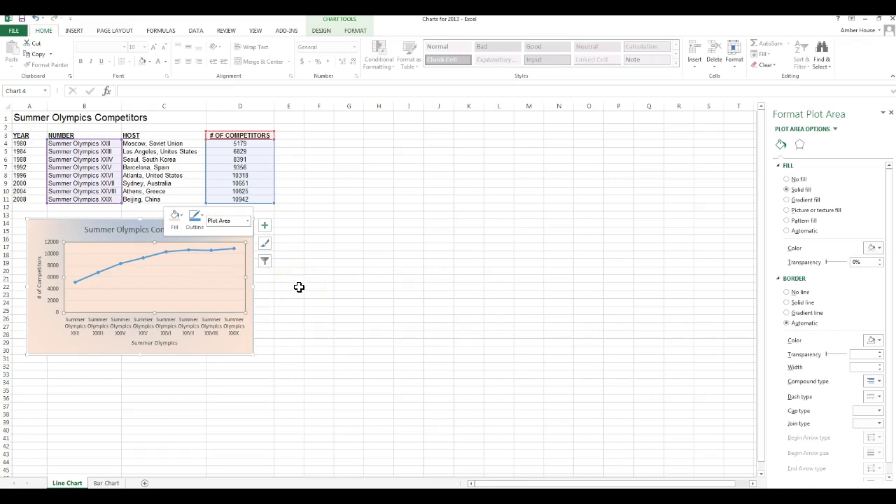
- Format the chart title "Summer Olympics Competitors" in bold at font size 20
{"action": "left_click", "coordinate": [153, 230]}
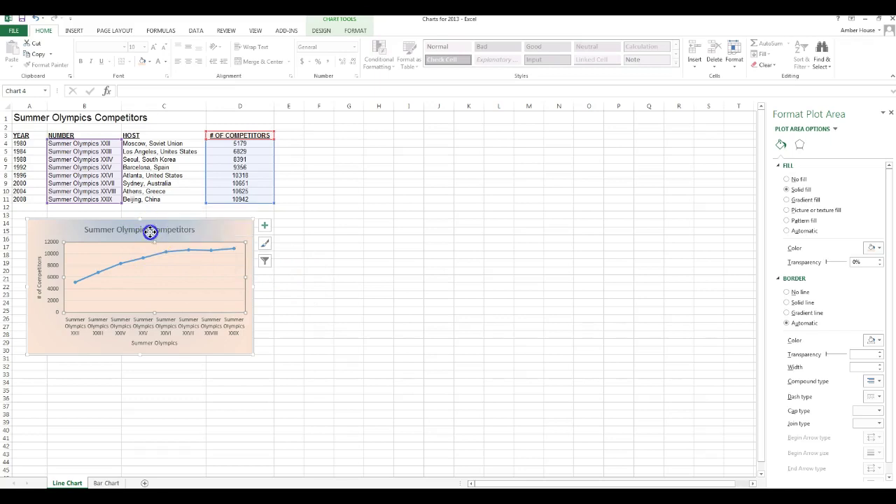
{"action": "left_click", "coordinate": [190, 230]}
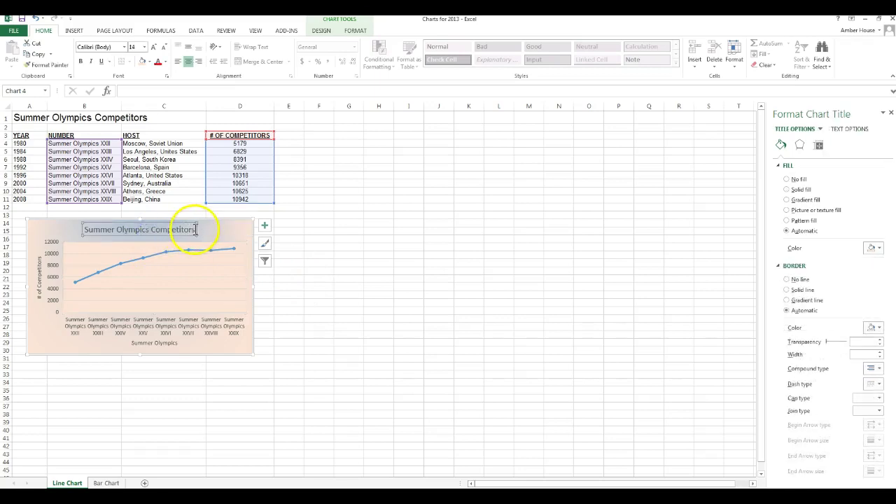
{"action": "left_click_drag", "start_coordinate": [196, 231], "coordinate": [74, 232]}
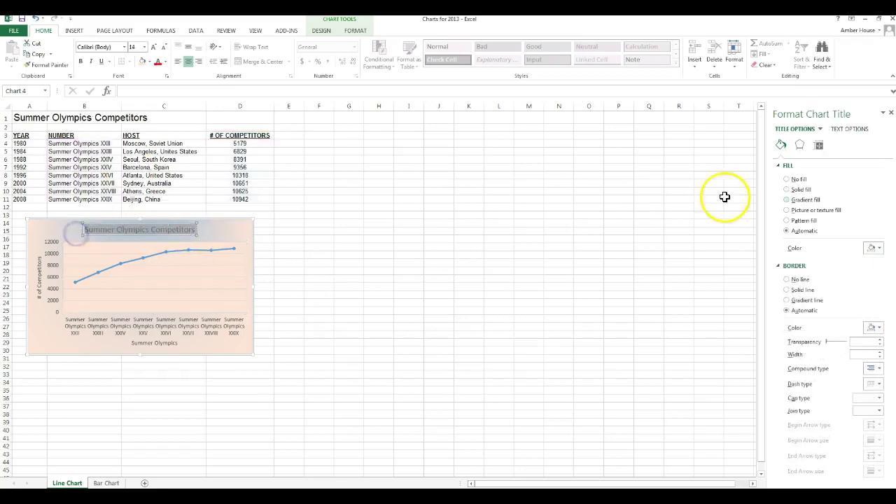
{"action": "left_click", "coordinate": [889, 110]}
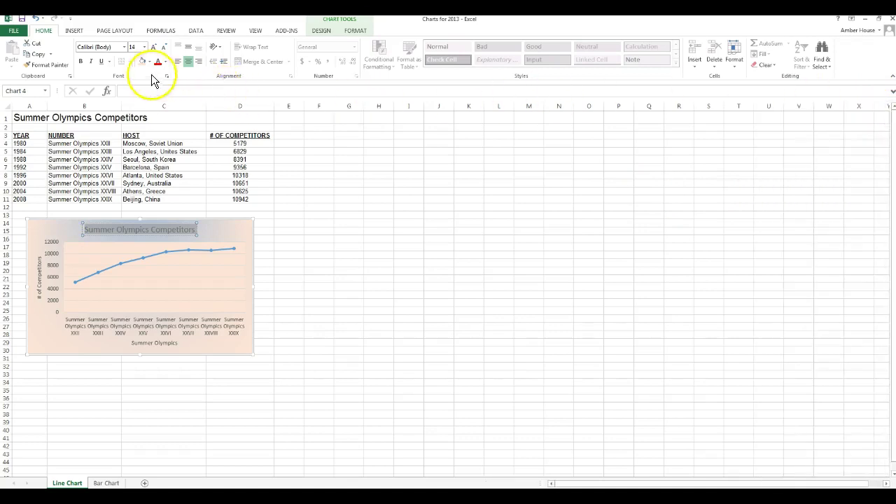
{"action": "left_click", "coordinate": [145, 47]}
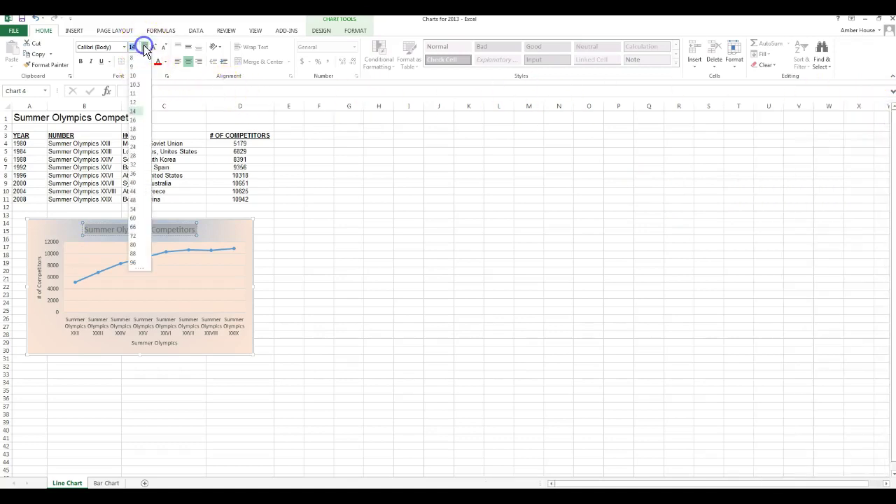
{"action": "left_click", "coordinate": [137, 138]}
{"action": "left_click", "coordinate": [81, 61]}
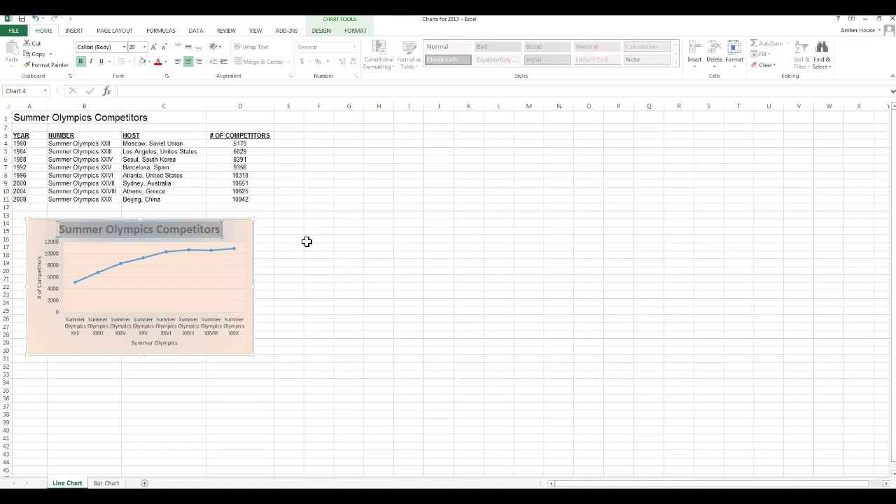
- Set the horizontal axis title's font size to 14 and move it slightly down toward the chart's lower edge
{"action": "left_click", "coordinate": [177, 343]}
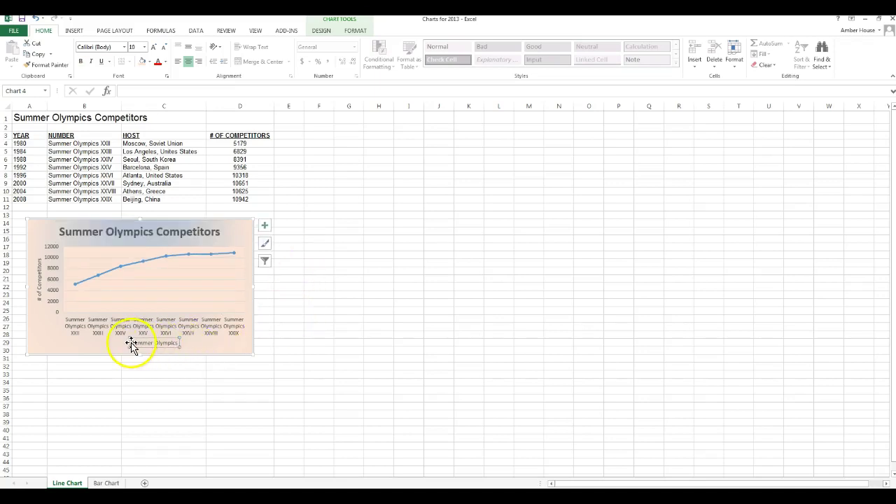
{"action": "left_click_drag", "start_coordinate": [132, 344], "coordinate": [180, 345]}
{"action": "left_click", "coordinate": [144, 47]}
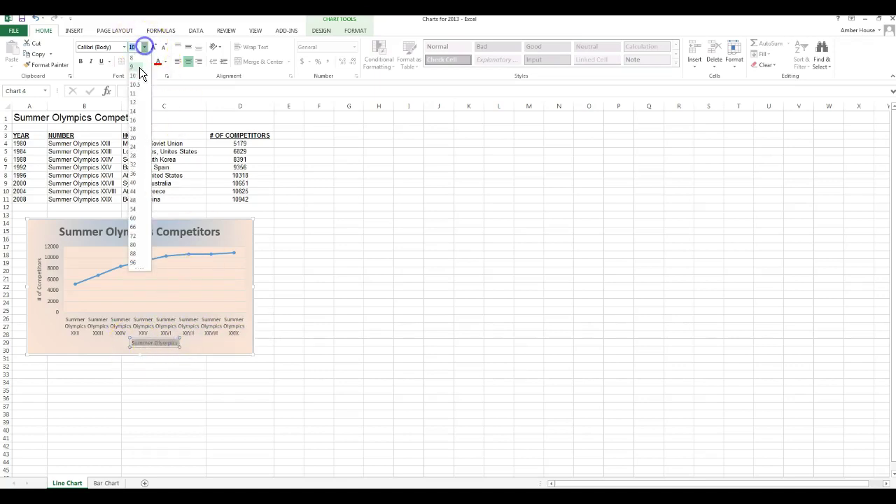
{"action": "left_click", "coordinate": [134, 112]}
{"action": "left_click", "coordinate": [300, 247]}
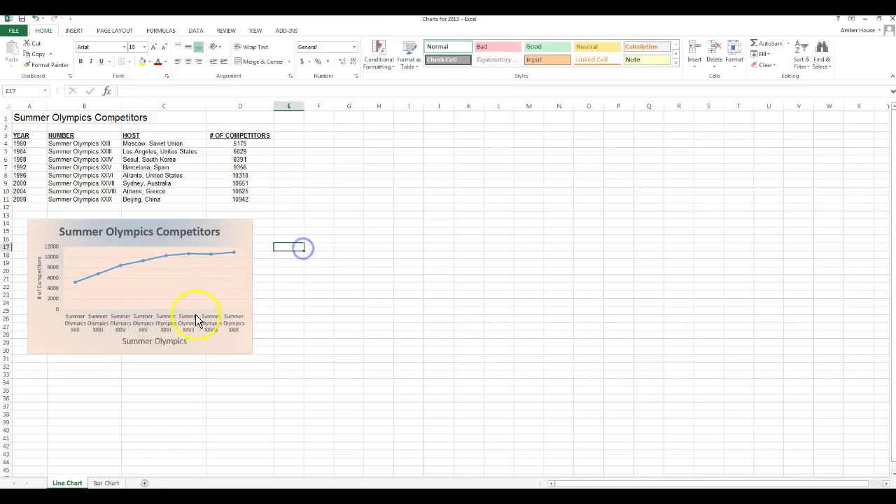
{"action": "left_click", "coordinate": [161, 340]}
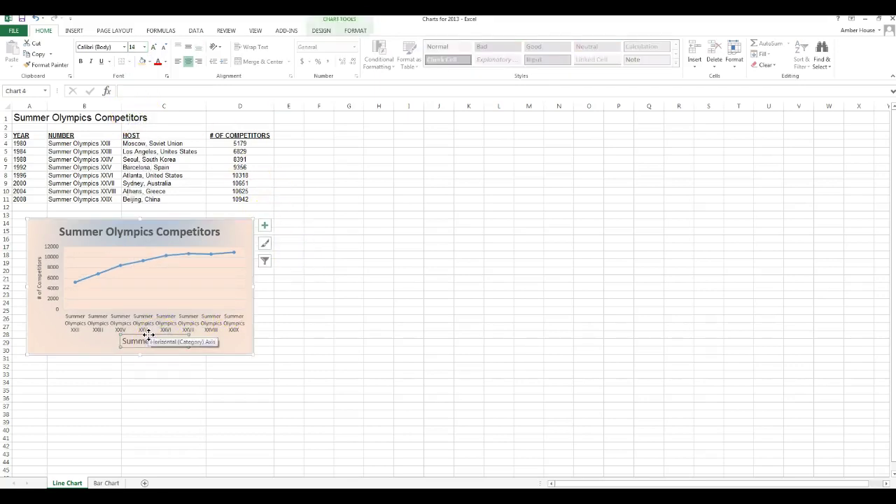
{"action": "left_click", "coordinate": [144, 340]}
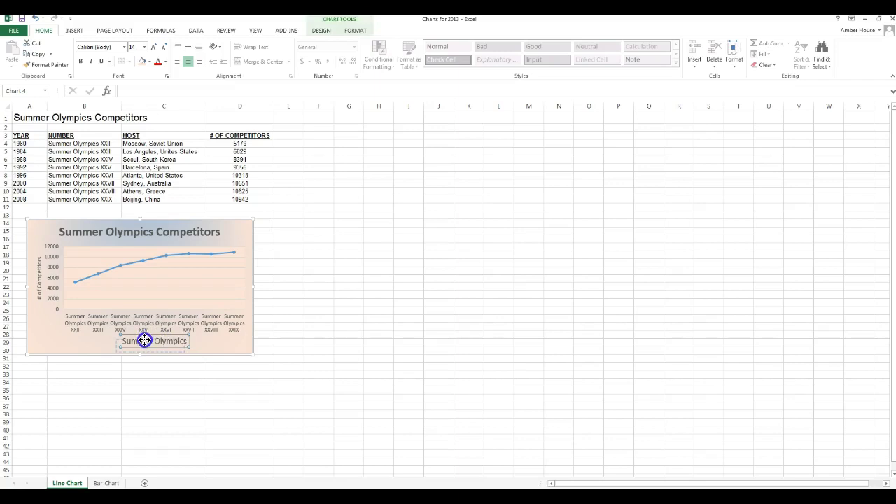
{"action": "left_click", "coordinate": [171, 374]}
- Set the vertical axis title's font size to 14 and move it slightly outward, away from the axis numbers
{"action": "left_click", "coordinate": [37, 257]}
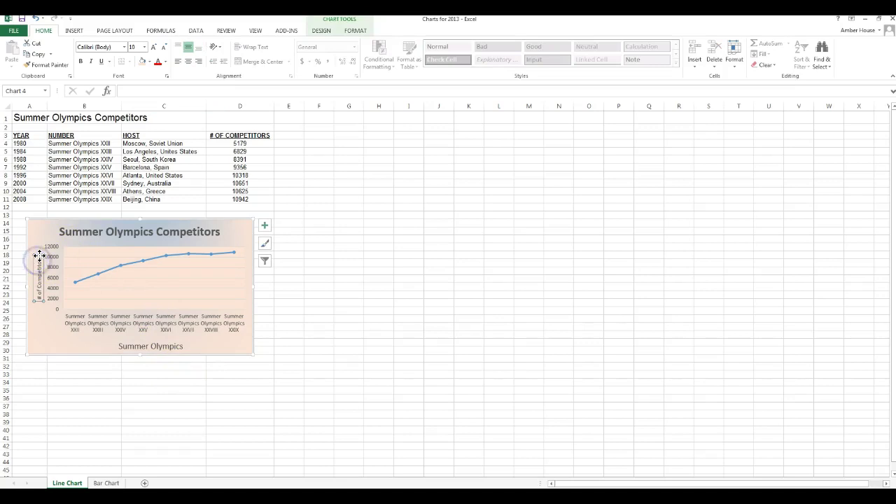
{"action": "left_click", "coordinate": [40, 258]}
{"action": "left_click_drag", "start_coordinate": [40, 258], "coordinate": [35, 303]}
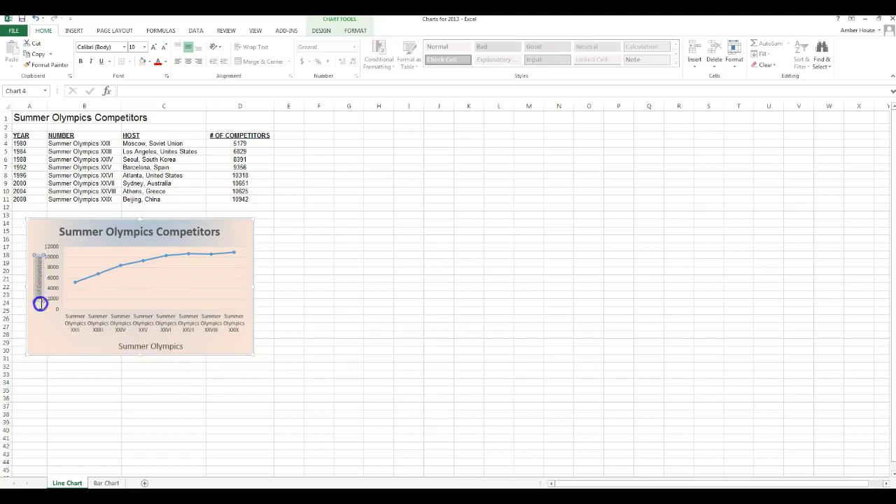
{"action": "left_click", "coordinate": [145, 48]}
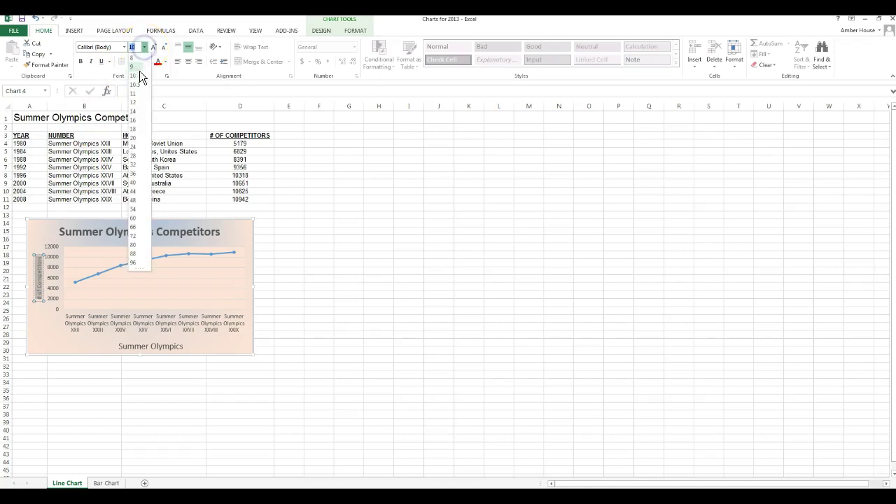
{"action": "left_click", "coordinate": [133, 111]}
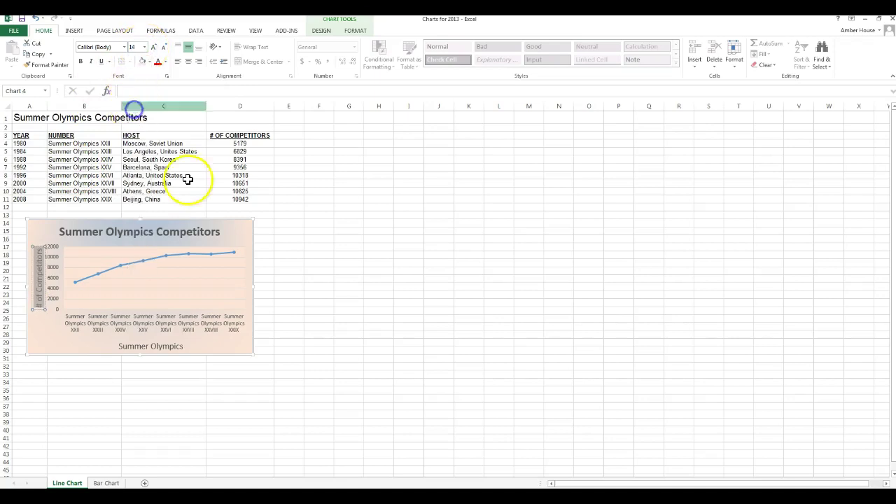
{"action": "left_click", "coordinate": [33, 247]}
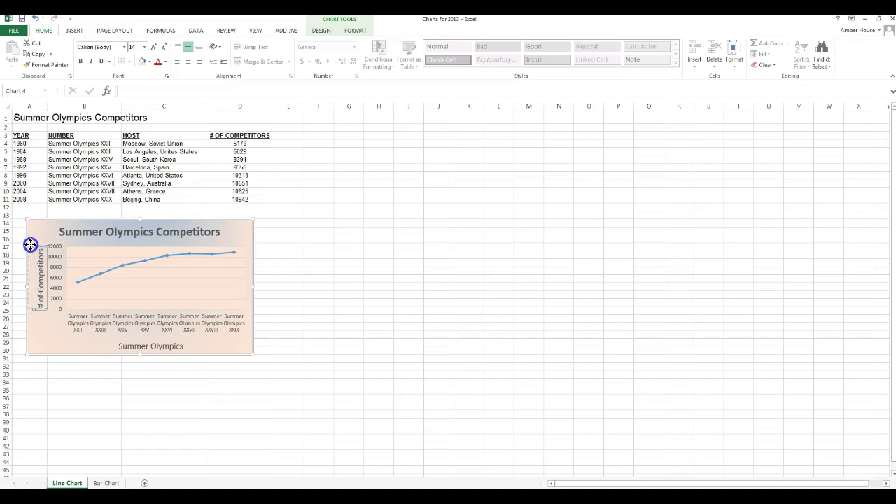
{"action": "left_click", "coordinate": [389, 294]}
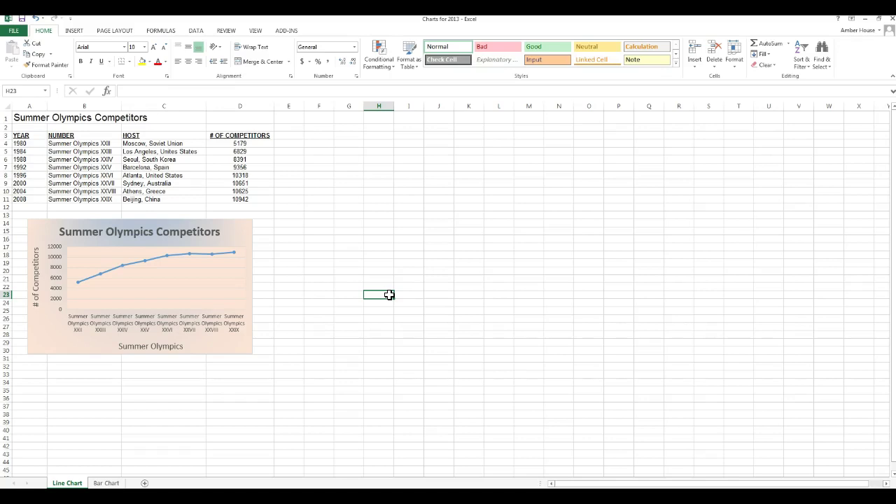
{"action": "left_click", "coordinate": [379, 294]}
- Set the text direction of the horizontal axis category labels to Rotate all text 90°
{"action": "left_click", "coordinate": [178, 324]}
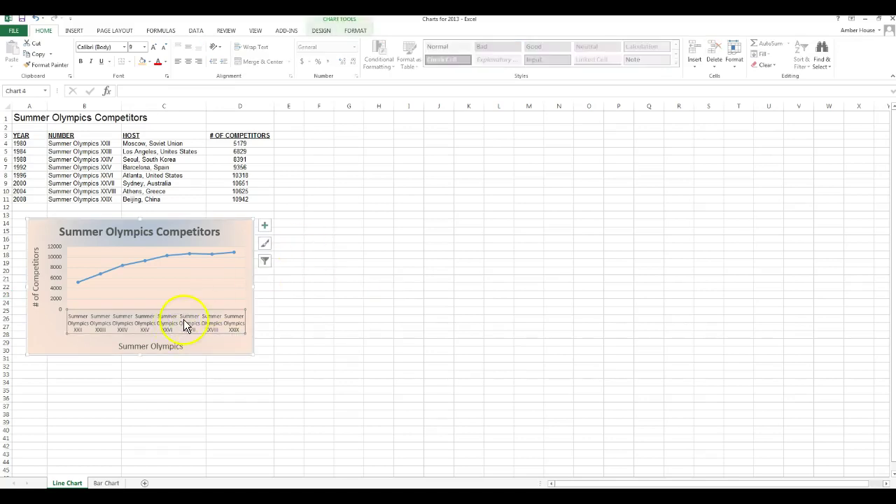
{"action": "left_click", "coordinate": [260, 413]}
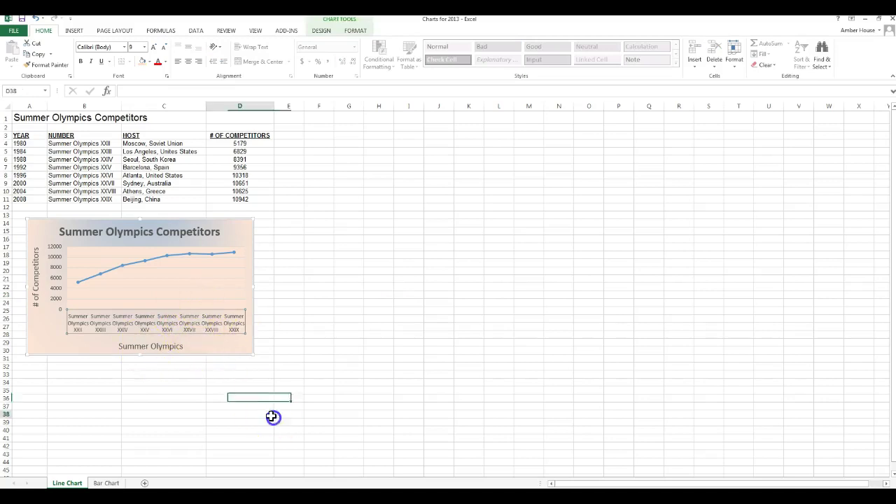
{"action": "left_click", "coordinate": [220, 320]}
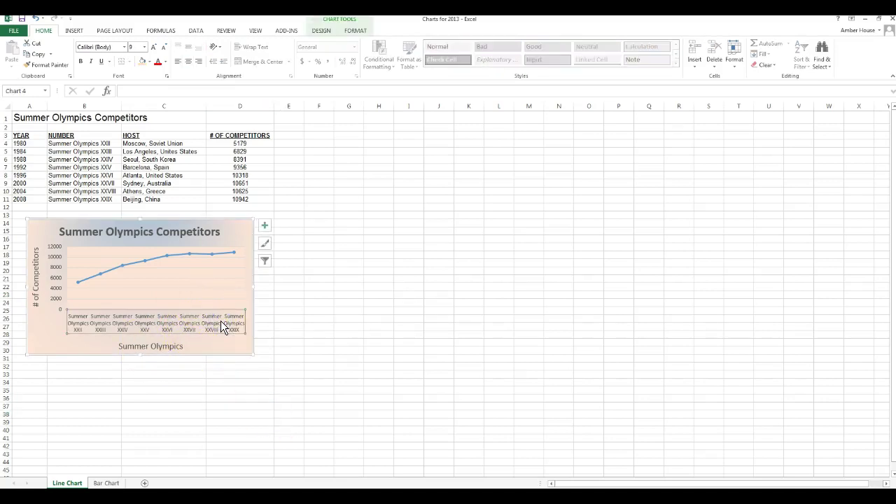
{"action": "right_click", "coordinate": [228, 320]}
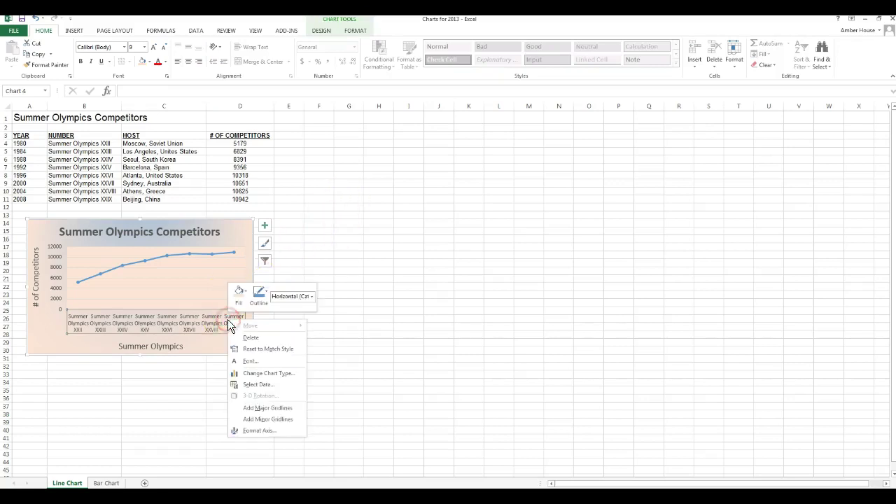
{"action": "left_click", "coordinate": [279, 434]}
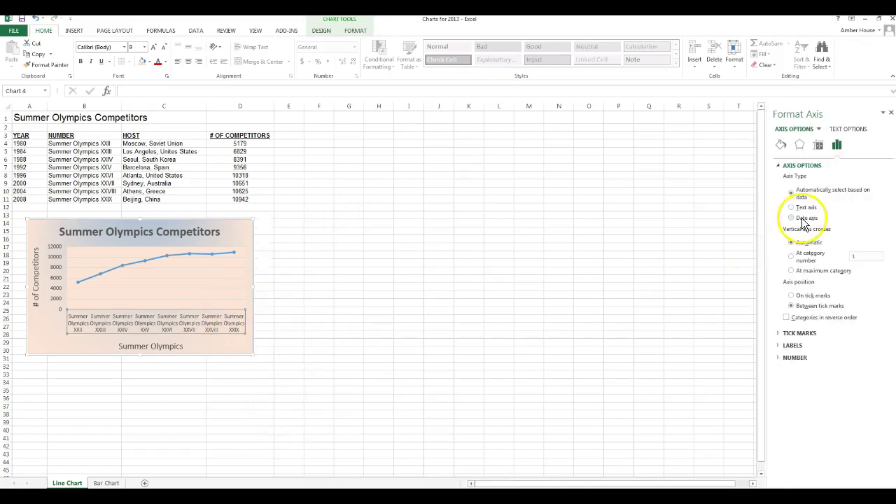
{"action": "left_click", "coordinate": [820, 145]}
{"action": "left_click", "coordinate": [857, 194]}
{"action": "left_click", "coordinate": [865, 239]}
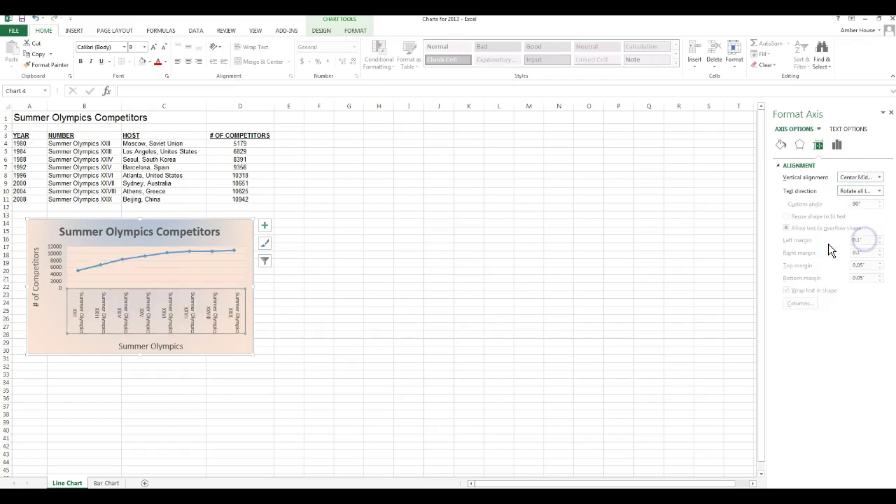
- Change the text direction of the horizontal axis category labels to Rotate all text 270°
{"action": "left_click", "coordinate": [882, 192]}
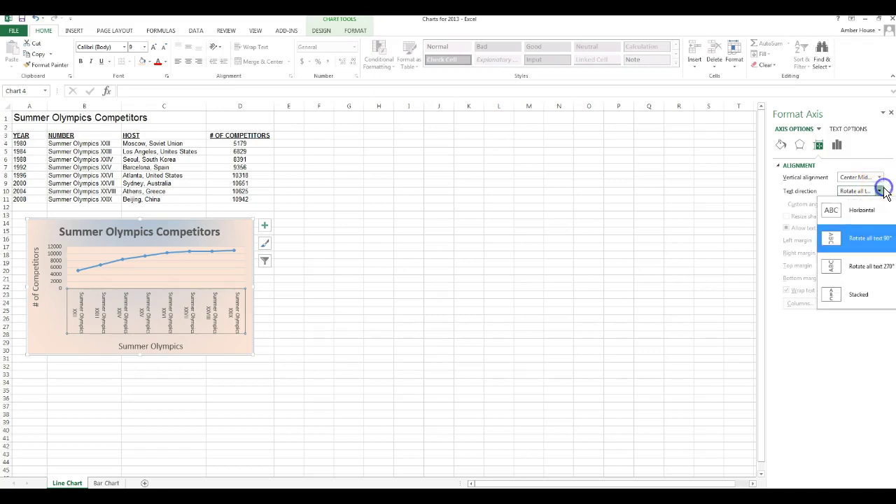
{"action": "left_click", "coordinate": [873, 268]}
{"action": "left_click", "coordinate": [395, 338]}
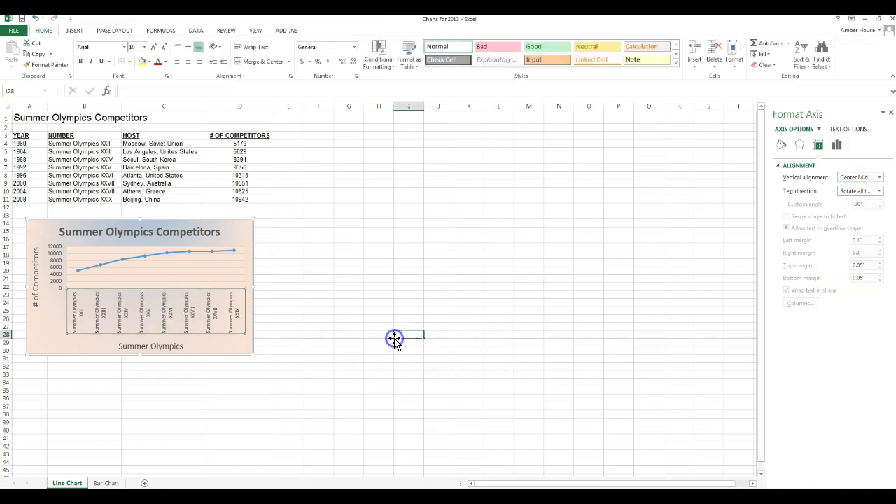
- Enlarge the chart from its lower-right corner to about the end of column D and row 33
{"action": "left_click", "coordinate": [159, 305]}
{"action": "left_click_drag", "start_coordinate": [253, 354], "coordinate": [271, 380]}
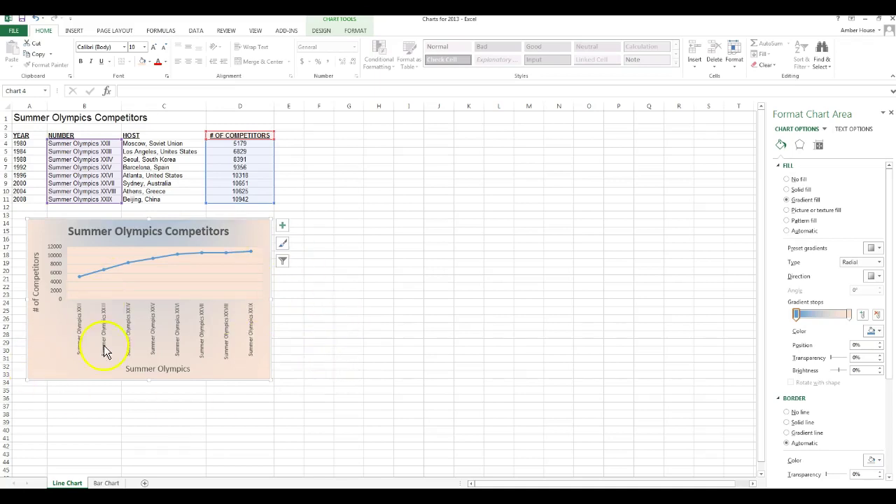
{"action": "left_click", "coordinate": [309, 312]}
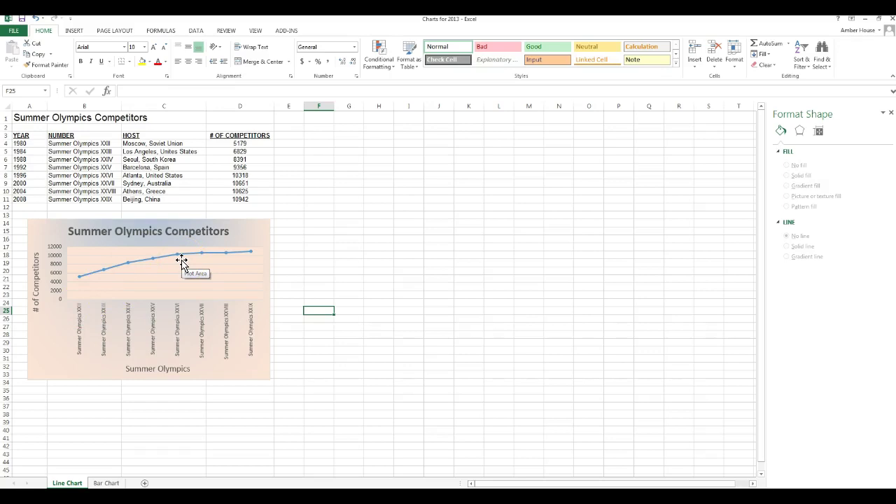
- Close the chart formatting pane and switch the worksheet to Page Layout view
{"action": "left_click", "coordinate": [160, 221]}
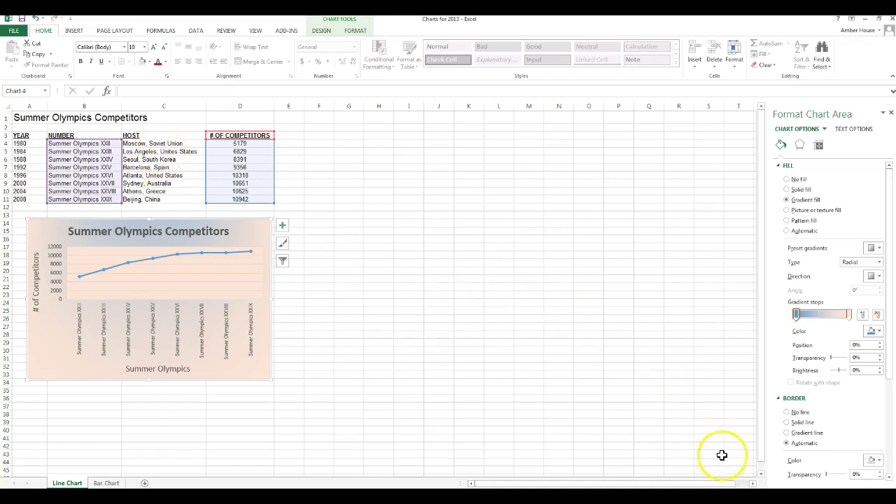
{"action": "left_click", "coordinate": [890, 113]}
{"action": "key", "text": "alt+w"}
{"action": "key", "text": "p"}
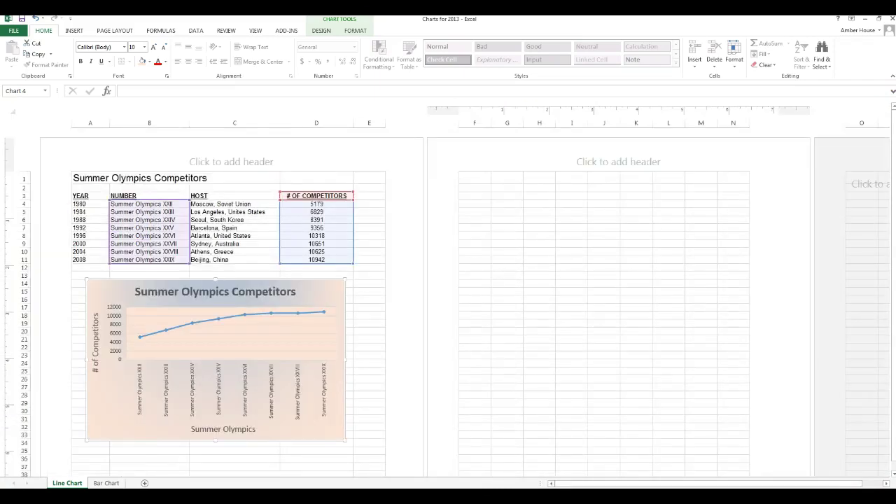
- Enter "Line Chart" as the first line of the left header section on the worksheet's first page
{"action": "left_click", "coordinate": [144, 165]}
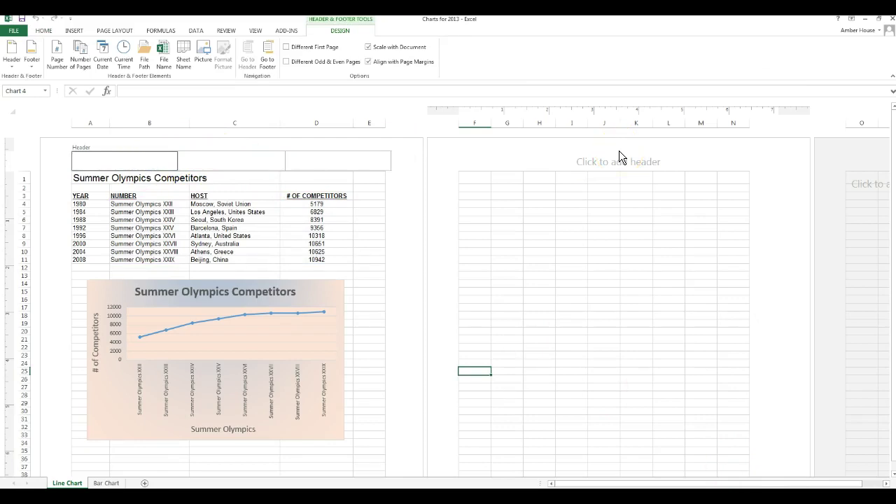
{"action": "type", "text": "Ba"}
{"action": "key", "text": "BackSpace"}
{"action": "key", "text": "BackSpace"}
{"action": "key", "text": "BackSpace"}
{"action": "type", "text": "Line Chart"}
{"action": "key", "text": "Return"}
- Add "Student1 & Student 2" as the second line of the left header section
{"action": "type", "text": "Student1 & studen"}
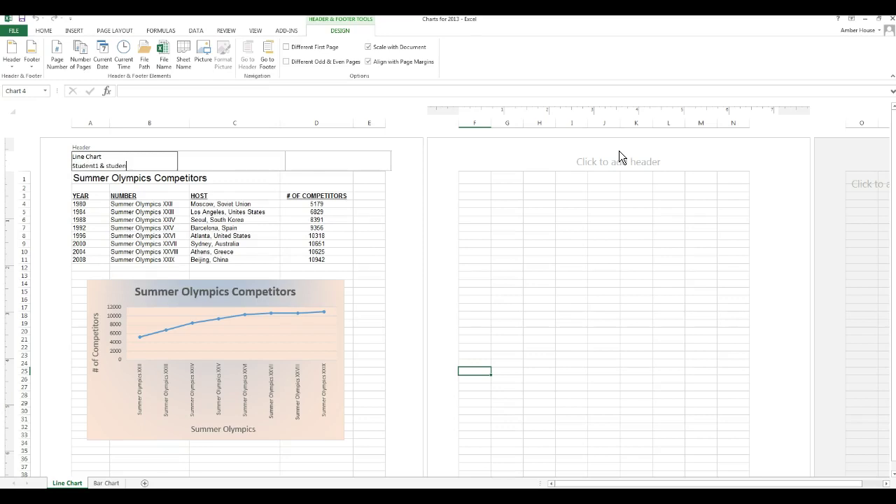
{"action": "key", "text": "BackSpace"}
{"action": "key", "text": "BackSpace"}
{"action": "key", "text": "BackSpace"}
{"action": "key", "text": "BackSpace"}
{"action": "key", "text": "BackSpace"}
{"action": "key", "text": "BackSpace"}
{"action": "type", "text": "Student 2"}
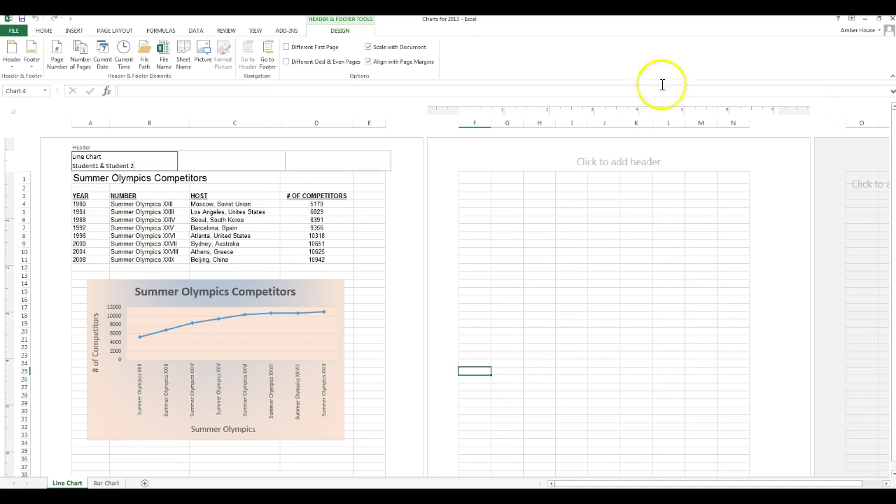
- Enter "Summer Olympics" in the center header section and insert the current date in the right header section
{"action": "left_click", "coordinate": [245, 159]}
{"action": "type", "text": "Summer"}
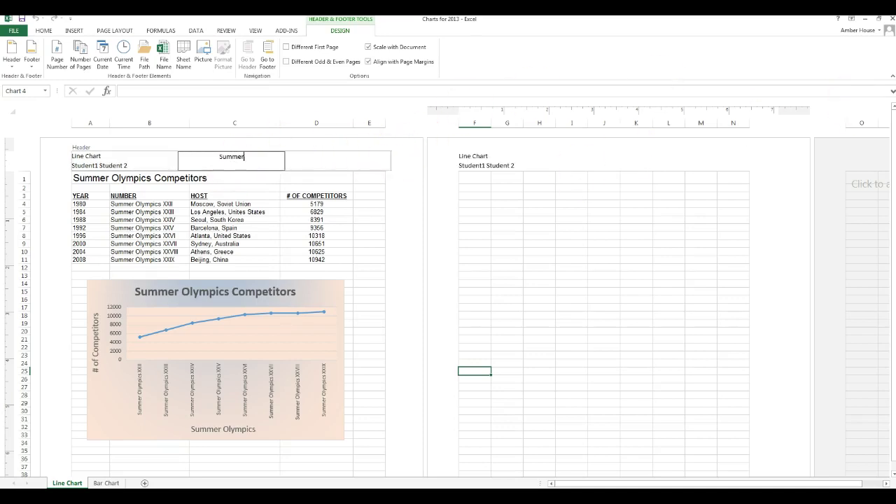
{"action": "type", "text": " Olympics"}
{"action": "left_click", "coordinate": [356, 161]}
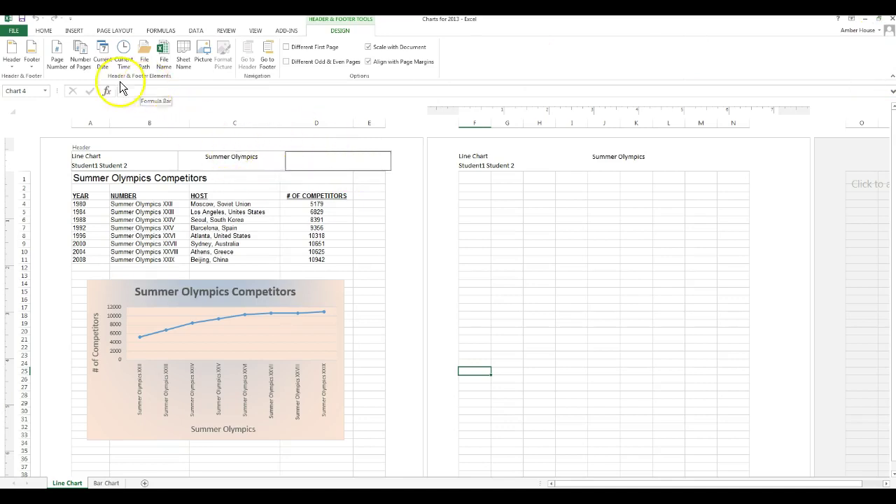
{"action": "left_click", "coordinate": [102, 51]}
{"action": "left_click", "coordinate": [369, 298]}
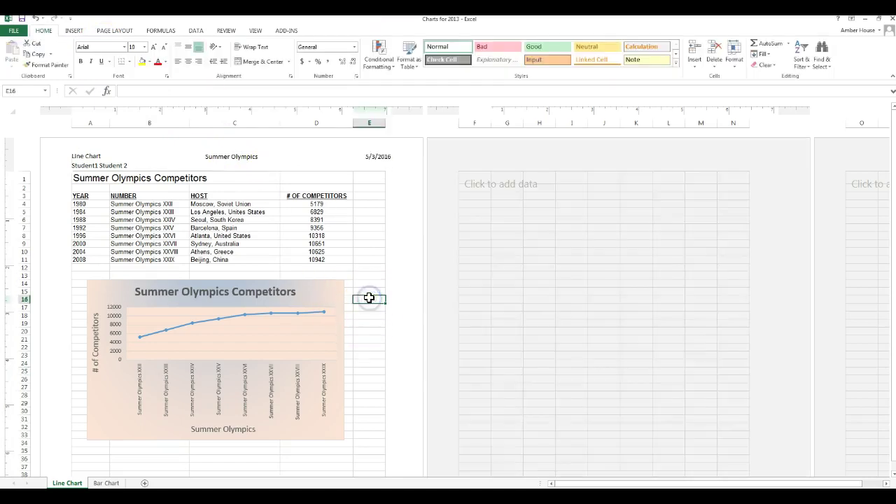
- Insert the page number in the center footer section of the first page
{"action": "scroll", "coordinate": [362, 332], "scroll_direction": "down", "scroll_amount": 10}
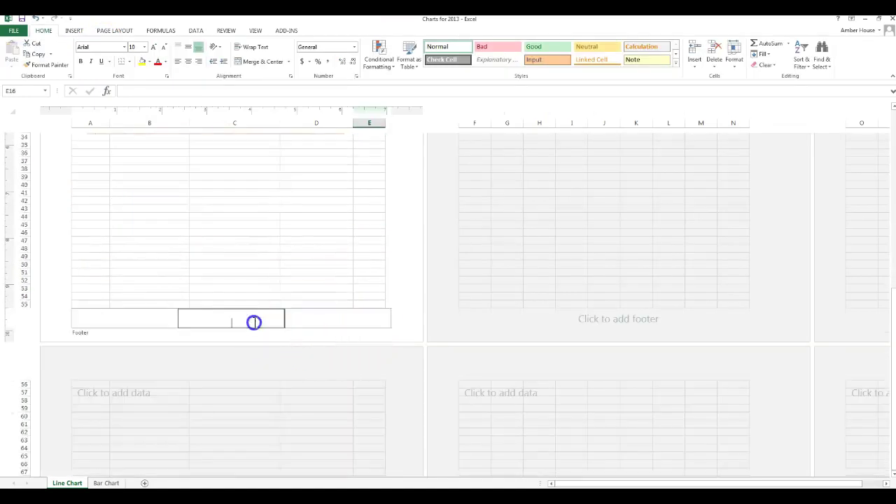
{"action": "left_click", "coordinate": [255, 326]}
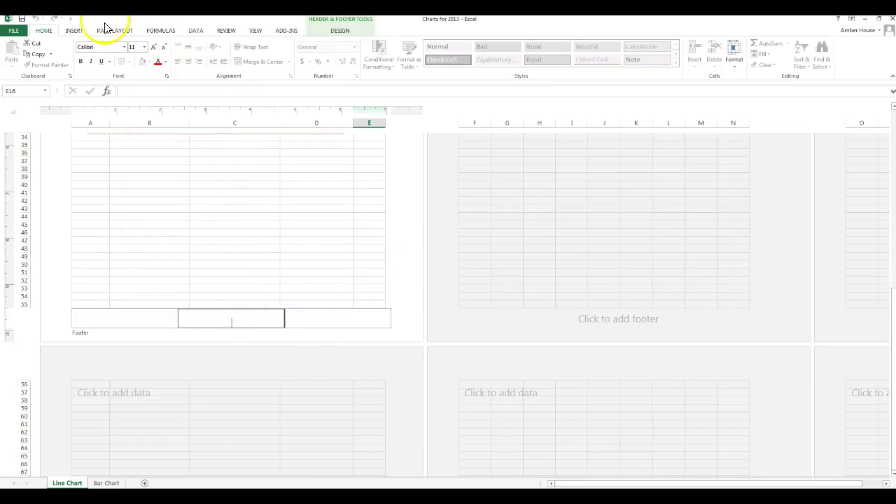
{"action": "left_click", "coordinate": [343, 33]}
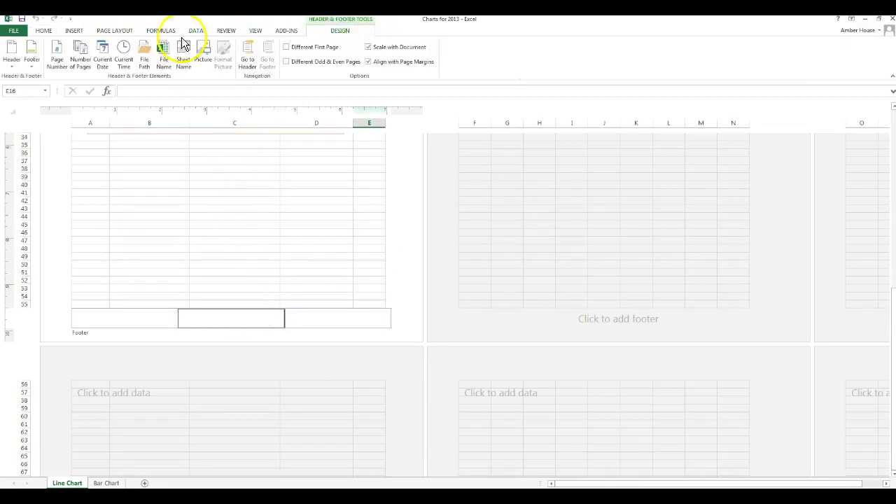
{"action": "left_click", "coordinate": [58, 60]}
{"action": "left_click", "coordinate": [263, 192]}
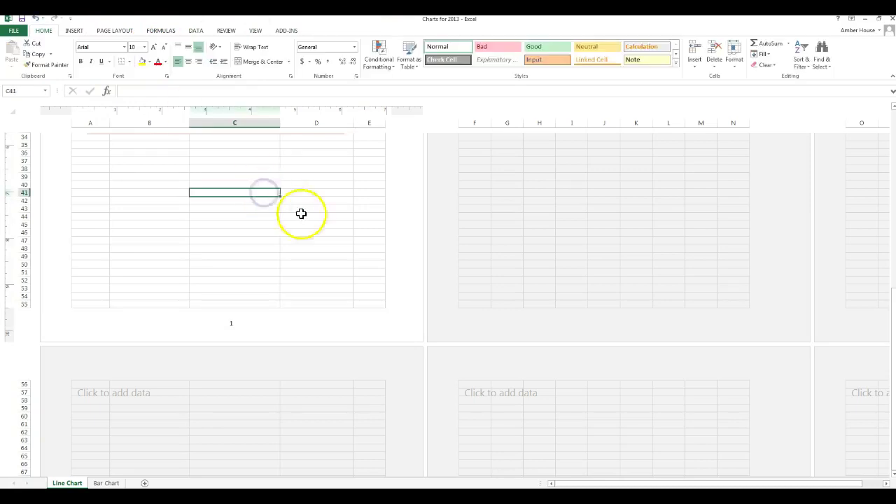
{"action": "scroll", "coordinate": [343, 230], "scroll_direction": "up", "scroll_amount": 10}
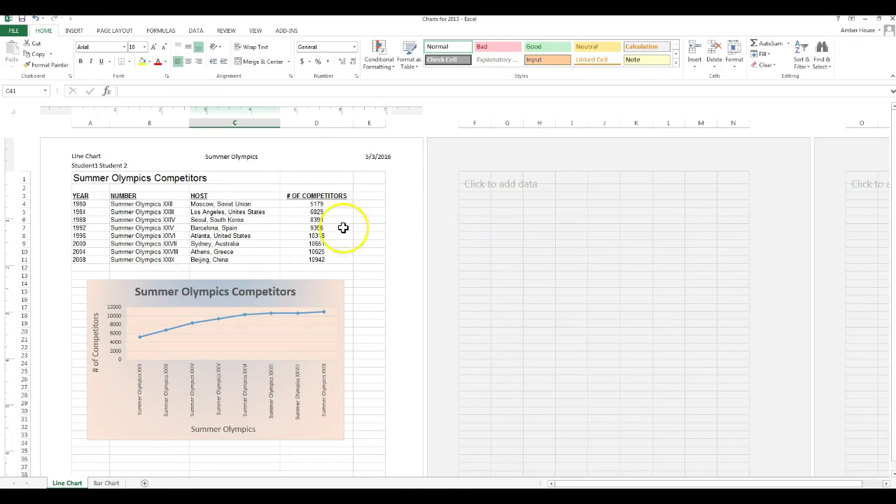
- Save the workbook to the Desktop as a PDF named Charts for 2013, and minimize the PDF viewer that opens
{"action": "left_click", "coordinate": [13, 31]}
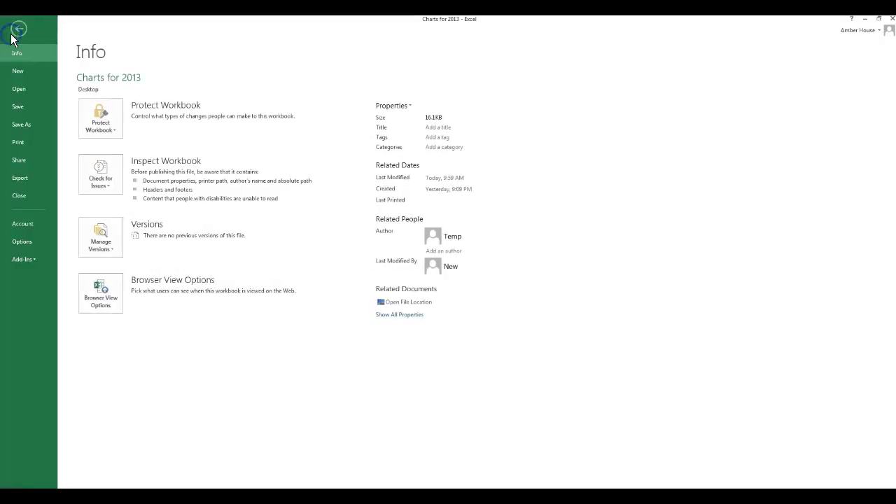
{"action": "left_click", "coordinate": [30, 126]}
{"action": "left_click", "coordinate": [243, 279]}
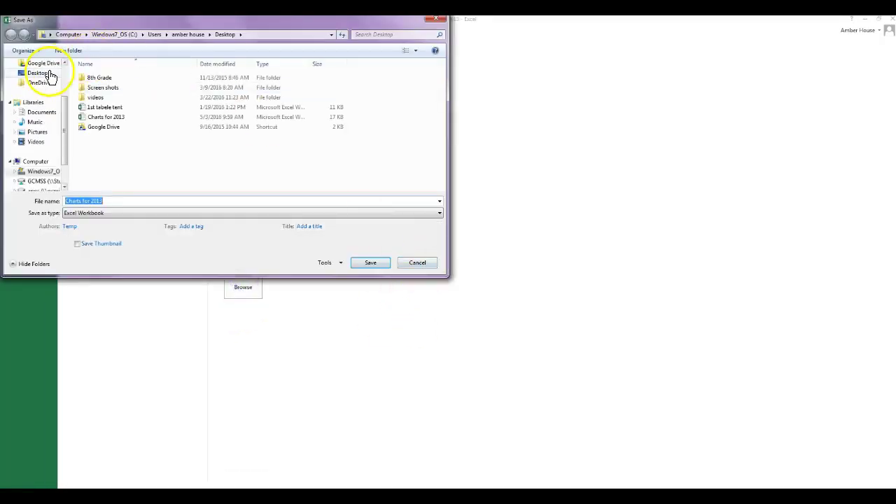
{"action": "left_click", "coordinate": [39, 73]}
{"action": "left_click", "coordinate": [151, 218]}
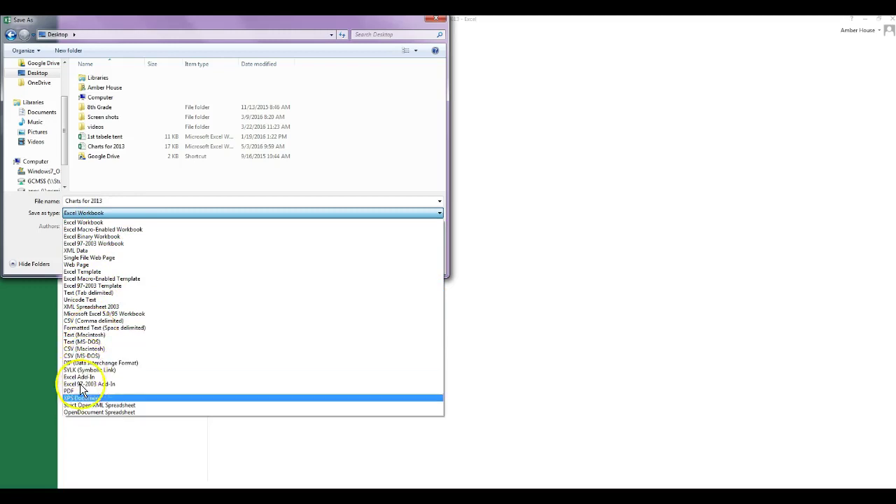
{"action": "left_click", "coordinate": [77, 391]}
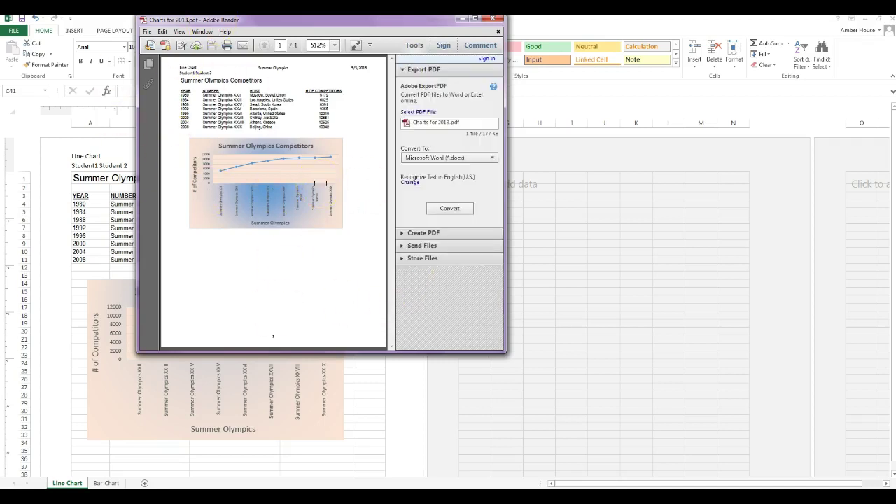
{"action": "left_click", "coordinate": [283, 339]}
{"action": "left_click", "coordinate": [461, 21]}
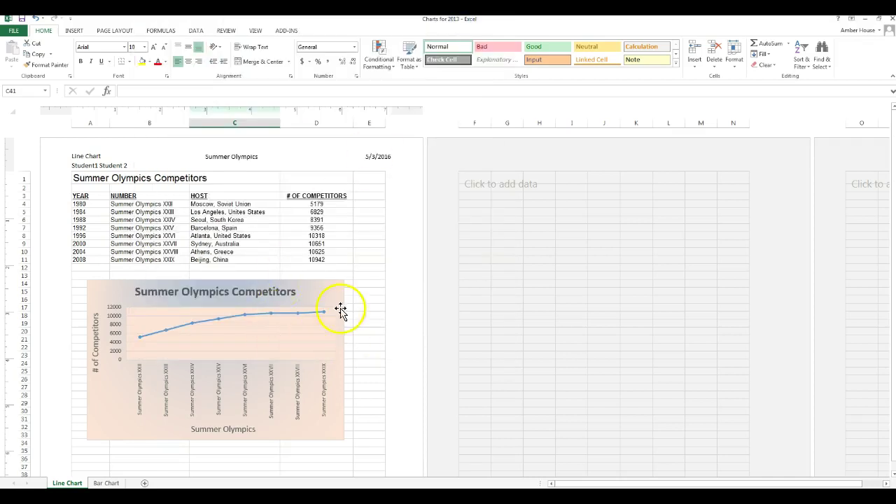
{"action": "mouse_move", "coordinate": [141, 340]}
{"action": "mouse_move", "coordinate": [247, 317]}
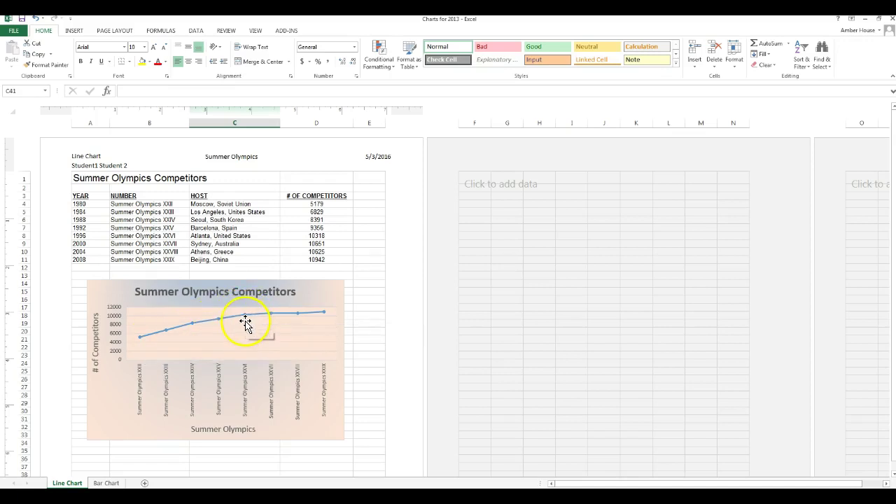
{"action": "mouse_move", "coordinate": [306, 313]}
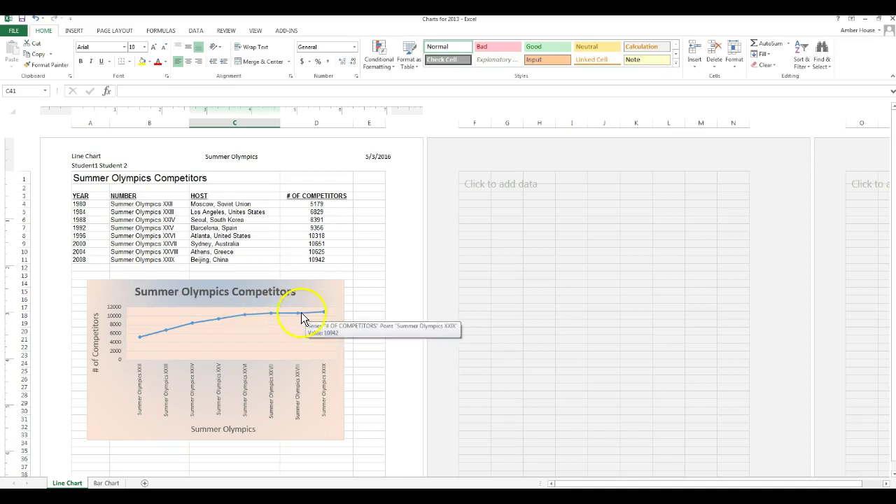